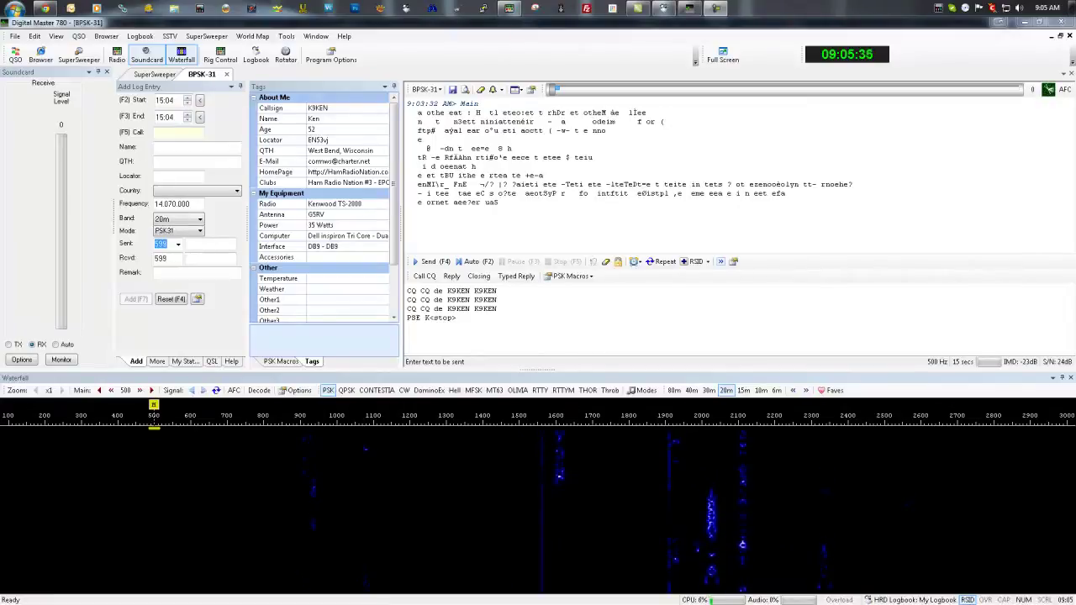
- Bring the Chrome window with K9KEN's PSKReporter reception map to the front
left_click(45, 8)
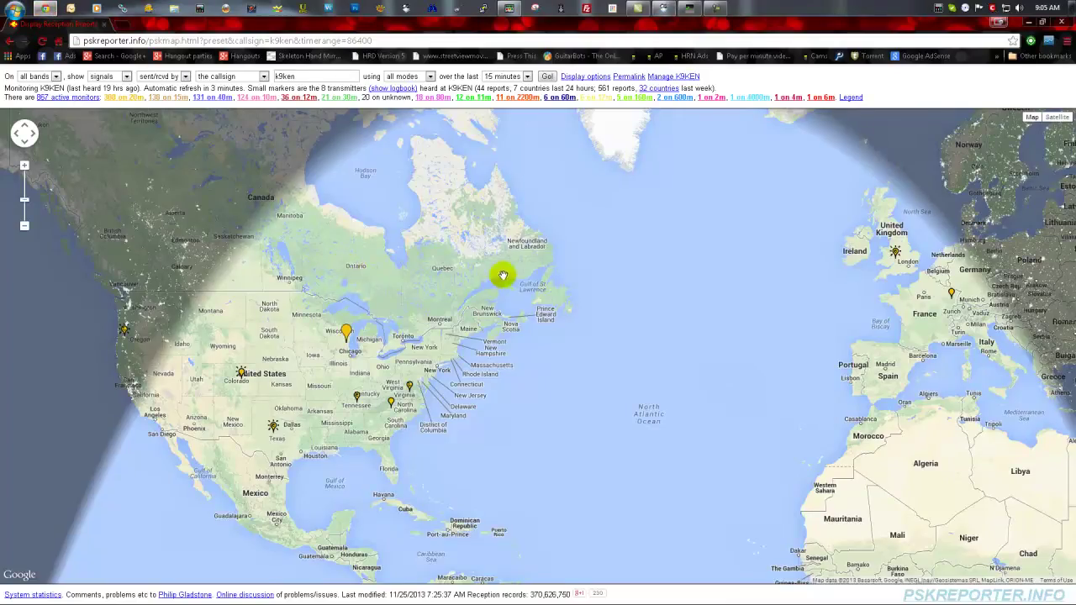
- Check the time span choices, then view the Oregon, Texas, Colorado, Tennessee, North Carolina and Virginia reports
mouse_move(951, 292)
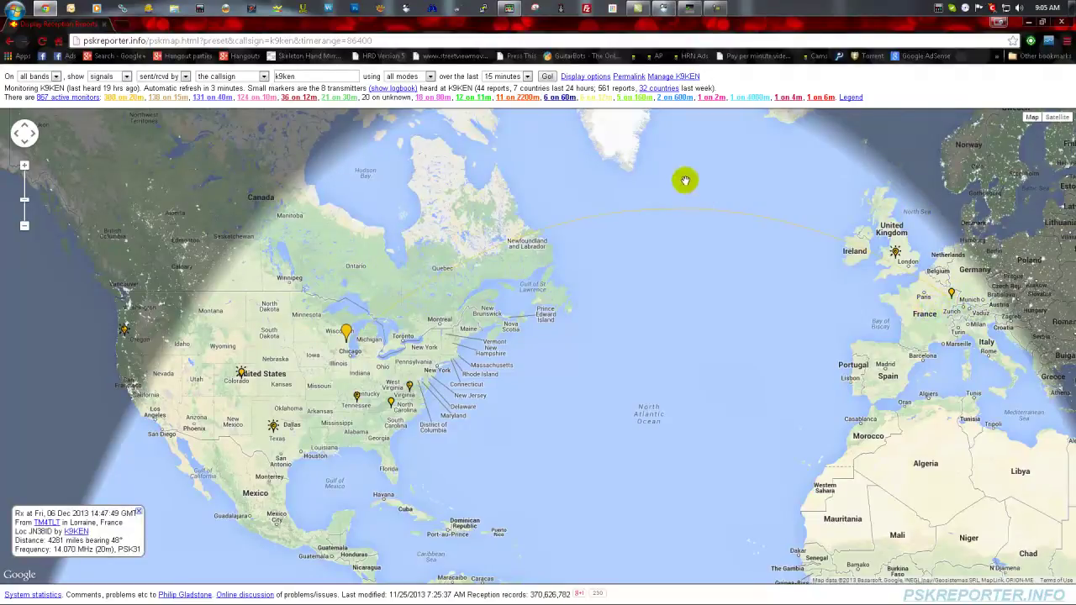
left_click(494, 77)
left_click(494, 77)
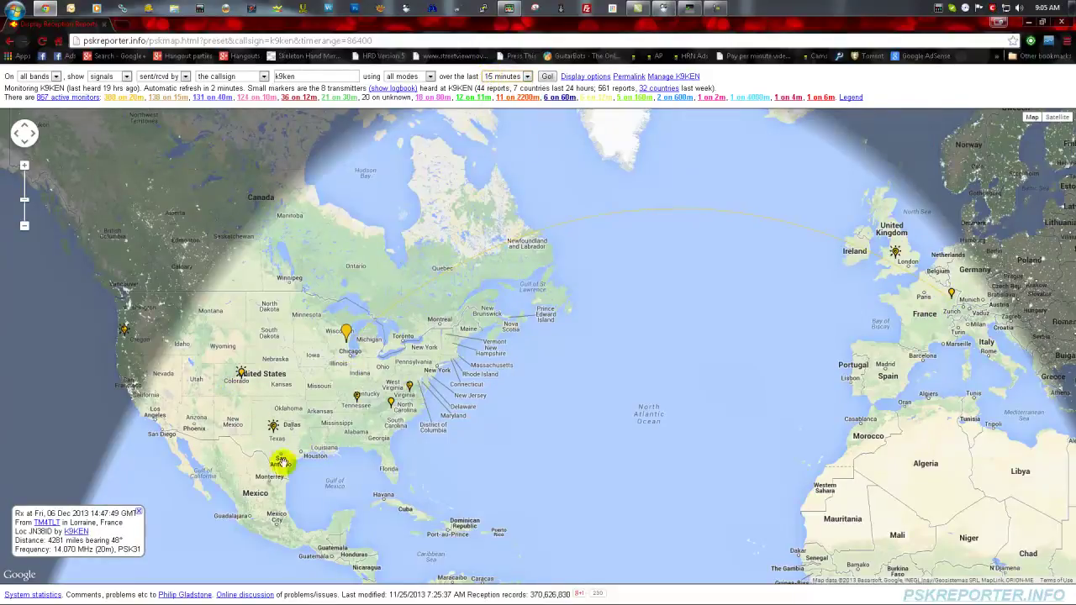
left_click(125, 331)
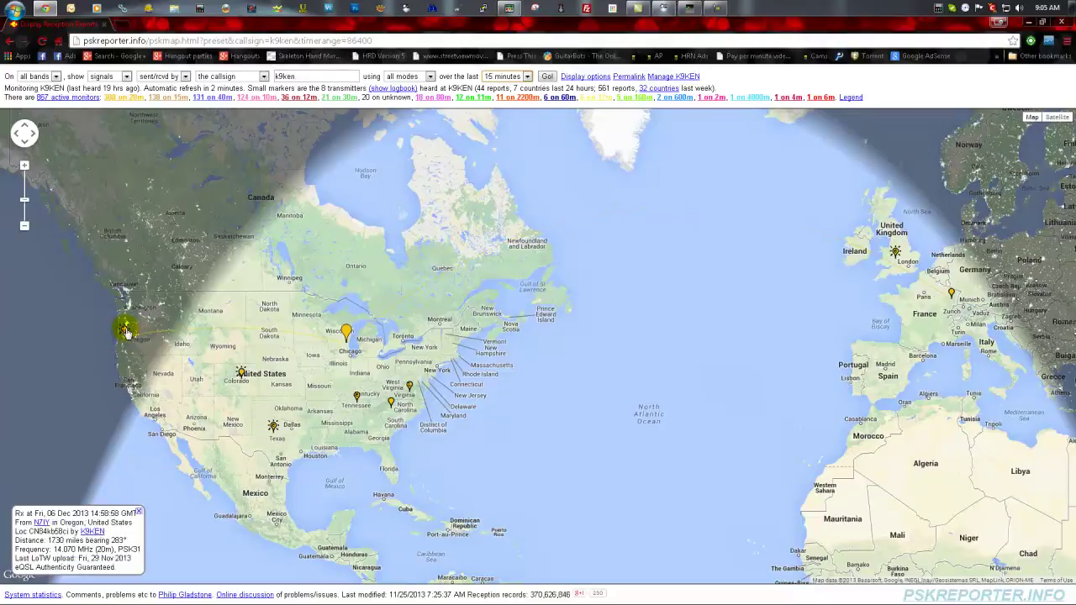
left_click(272, 426)
left_click(241, 372)
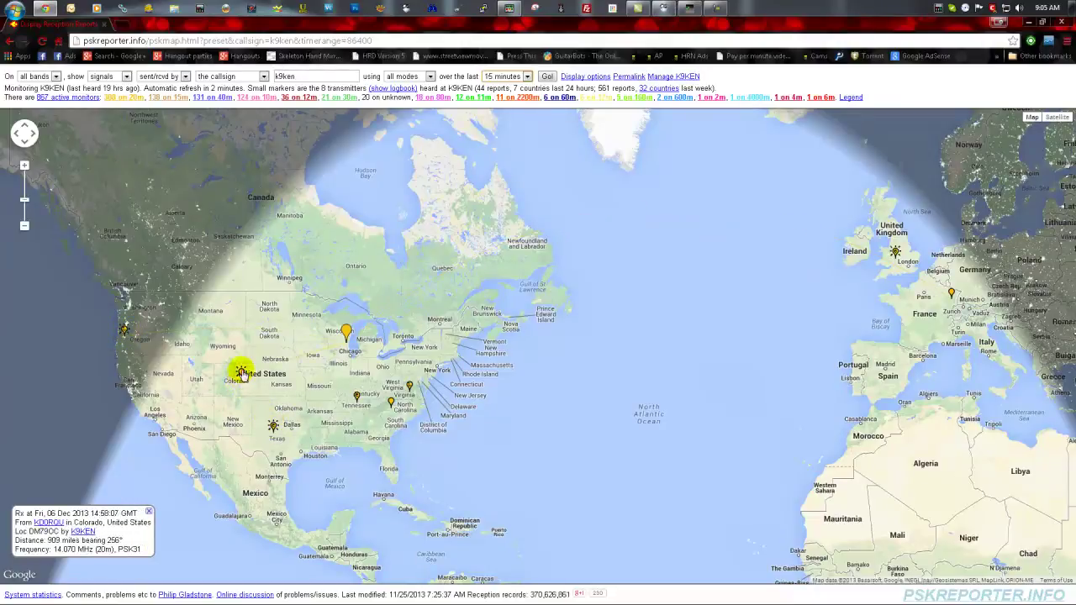
left_click(357, 395)
left_click(390, 400)
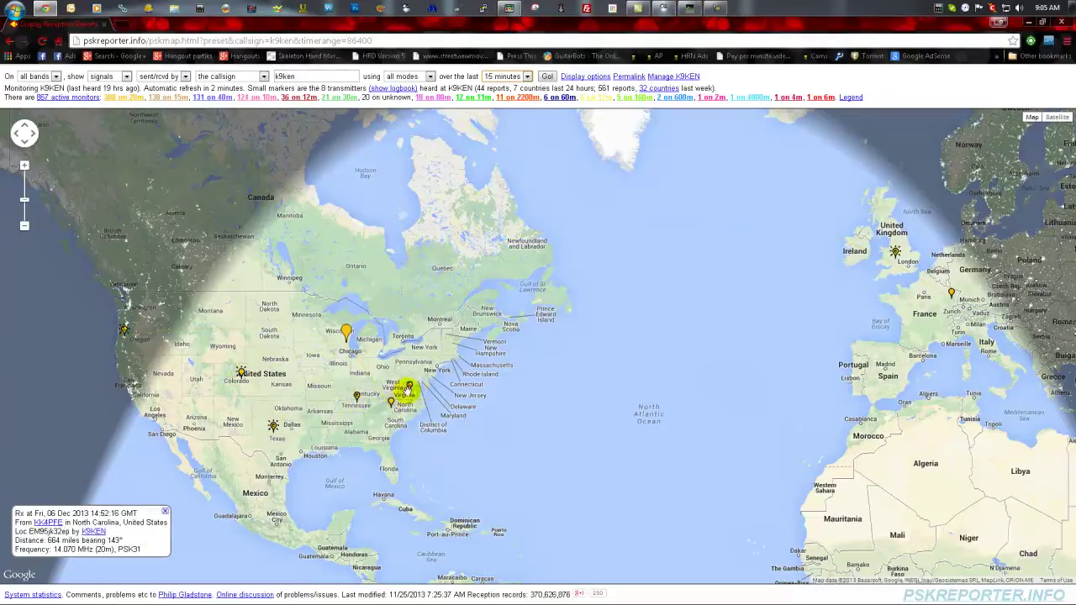
left_click(409, 387)
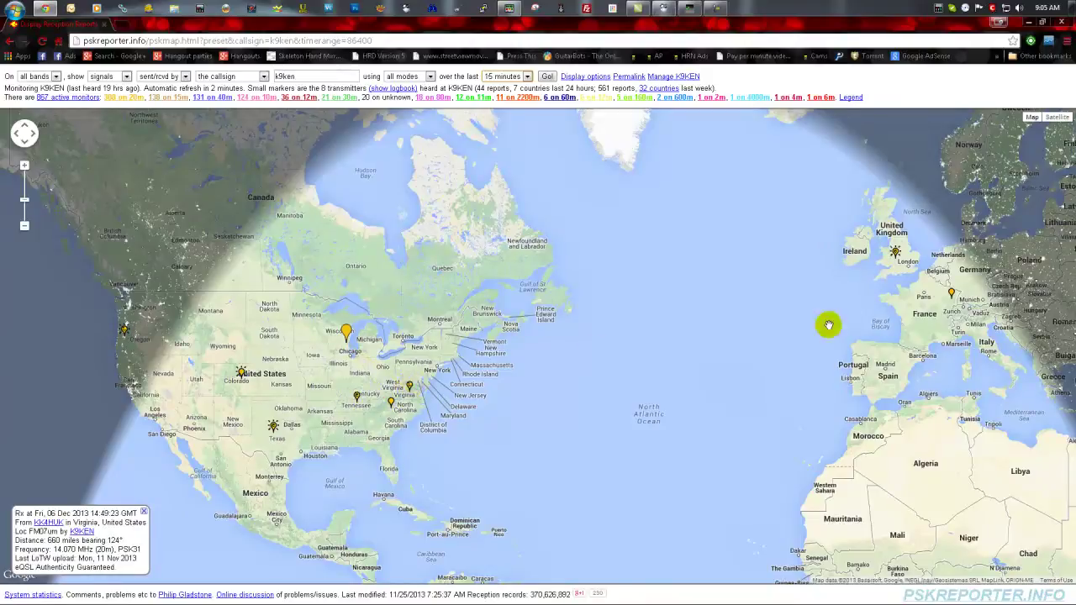
- Compare the reception reports from France and England
left_click(951, 292)
left_click(895, 250)
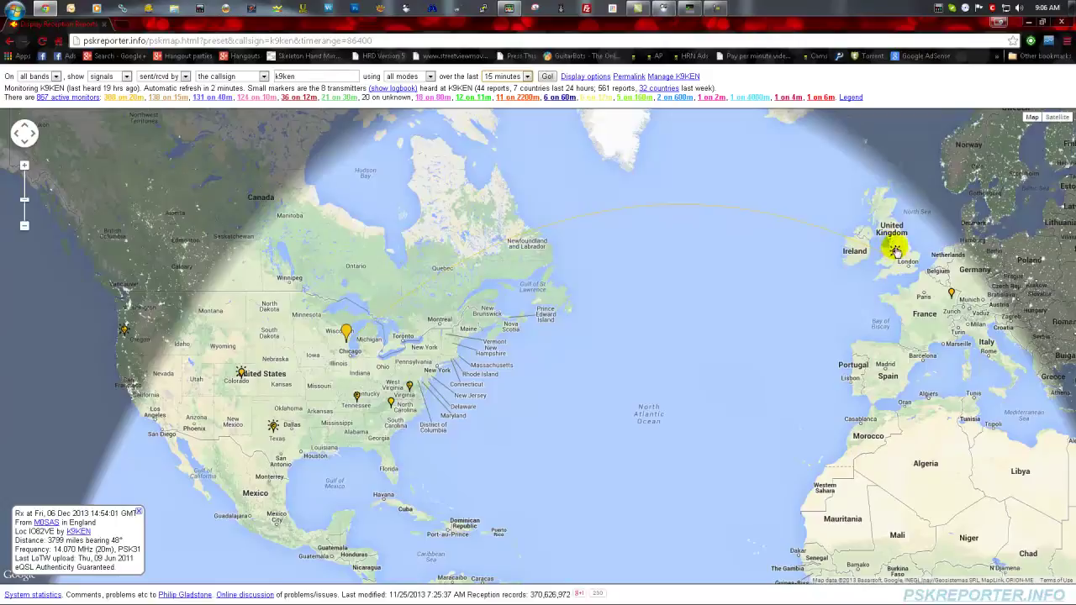
left_click(951, 292)
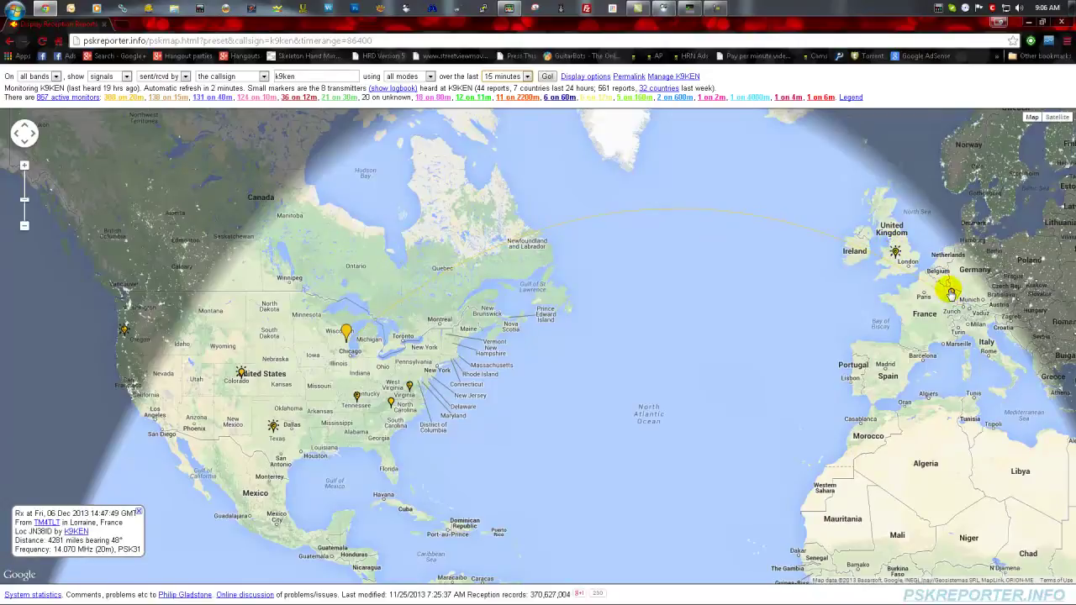
left_click(895, 254)
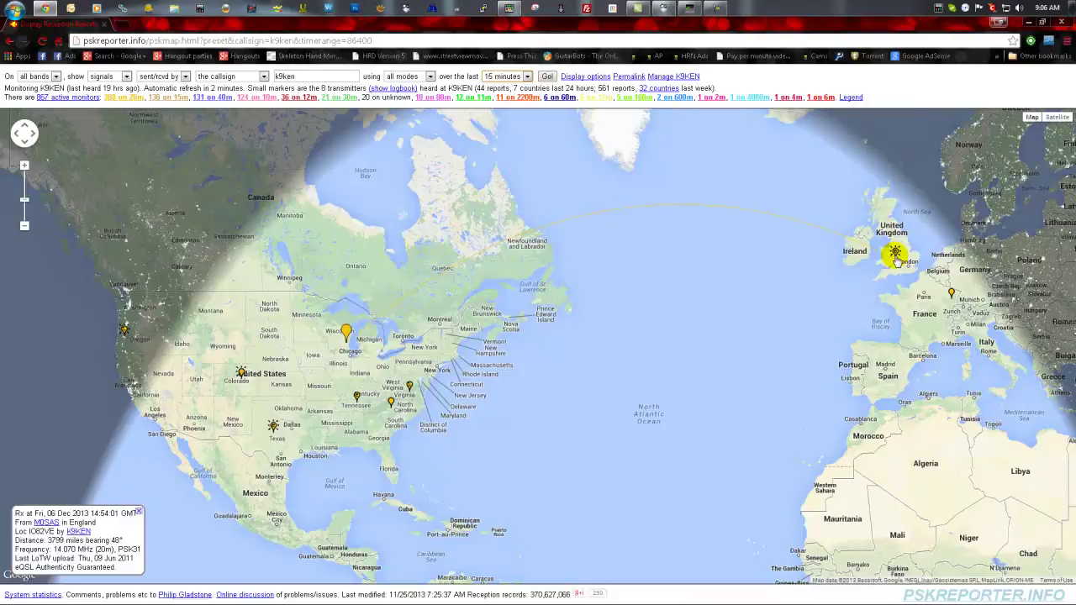
left_click(951, 293)
left_click(895, 254)
- View the West Virginia, Tennessee and Colorado reports, ending on the home station's monitor details
left_click(409, 385)
left_click(356, 394)
left_click(241, 371)
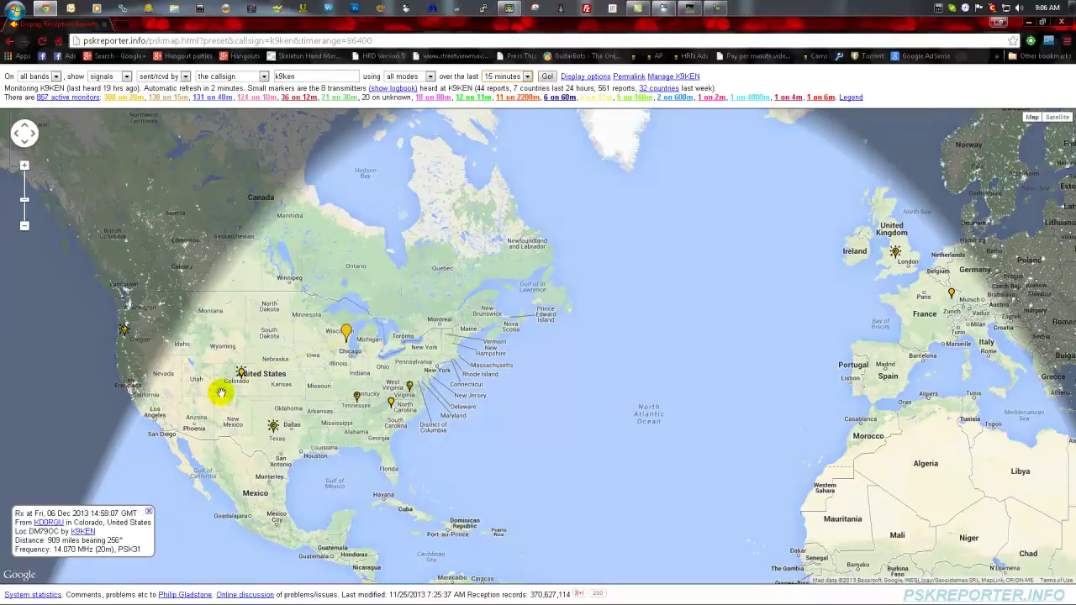
left_click(346, 333)
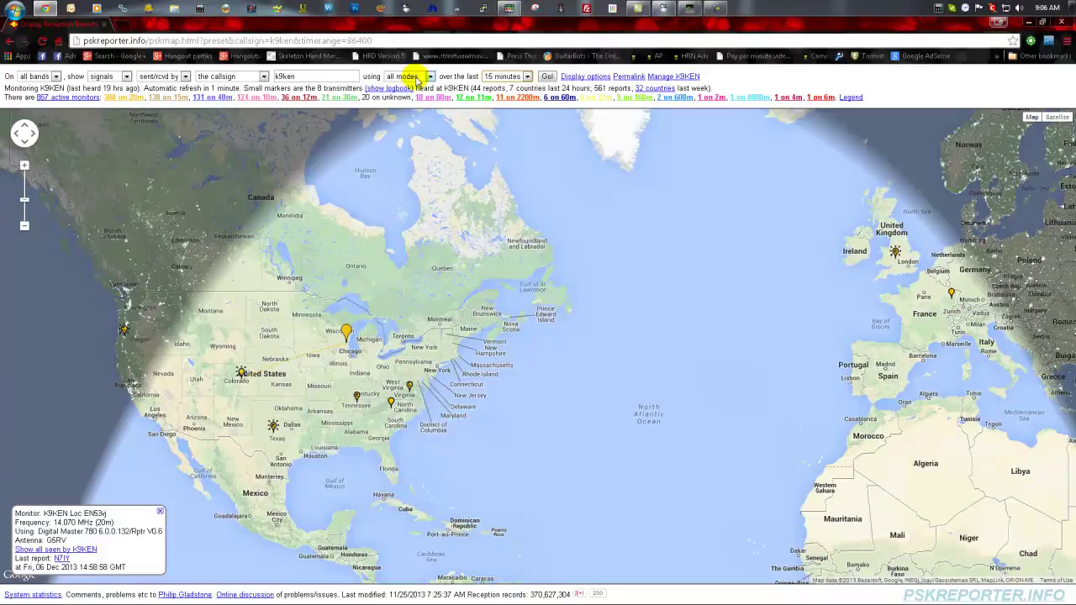
- Clear the k9ken callsign filter, set the map to signals from anyone, and rerun the query
double_click(311, 75)
key("BackSpace")
left_click(184, 76)
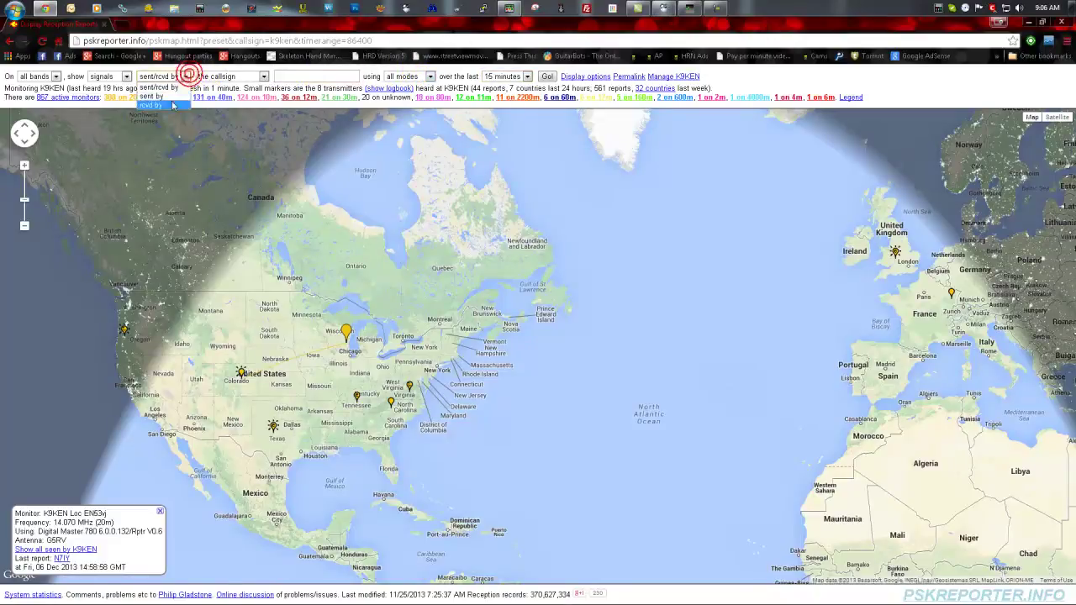
left_click(231, 76)
left_click(220, 106)
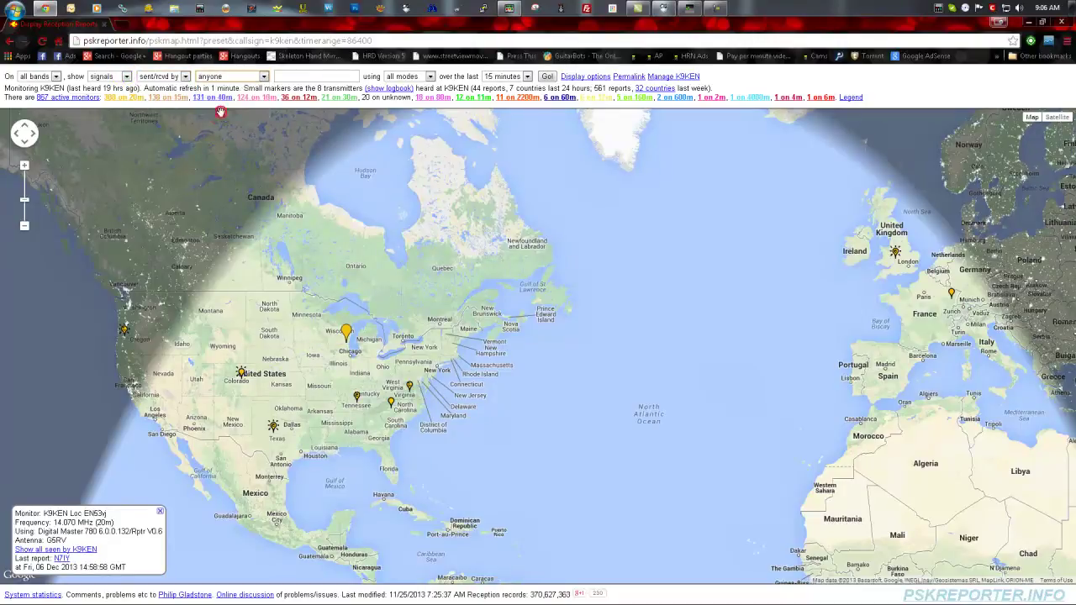
left_click(546, 76)
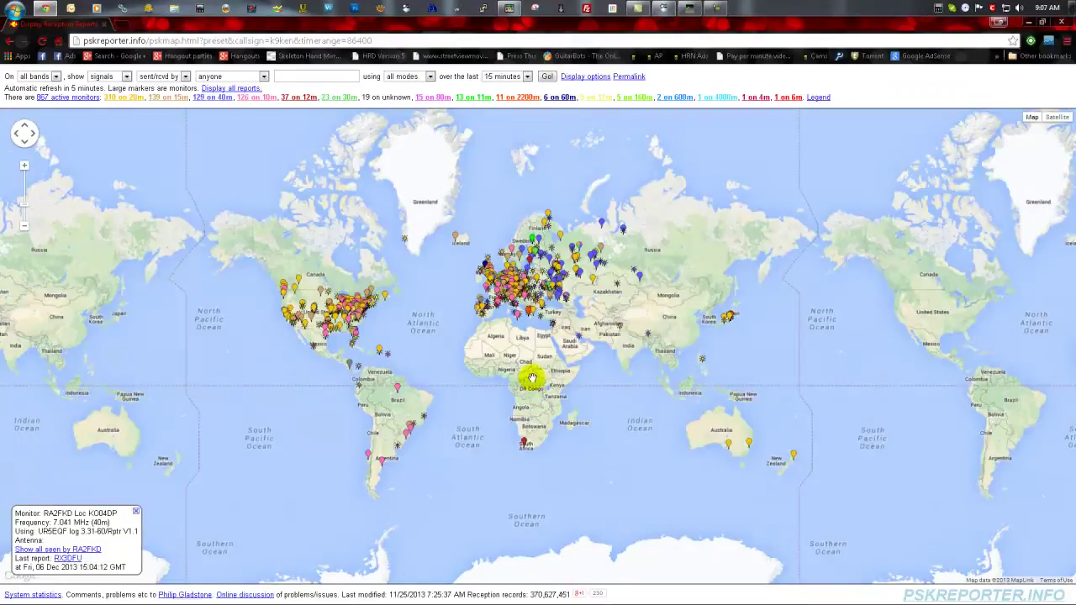
- Zoom in and pan the map to frame North America, the North Atlantic and Europe
scroll(528, 361, "up", 1)
scroll(480, 302, "up", 2)
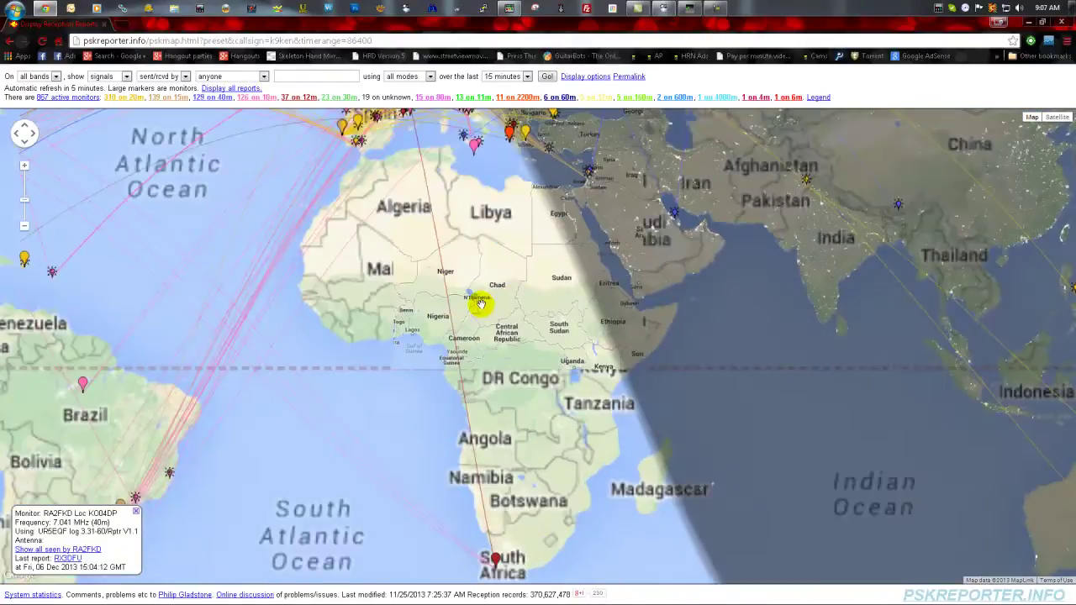
left_click_drag(480, 304, 746, 579)
left_click_drag(450, 338, 526, 380)
left_click_drag(440, 331, 687, 435)
left_click_drag(487, 363, 500, 298)
left_click_drag(644, 377, 624, 312)
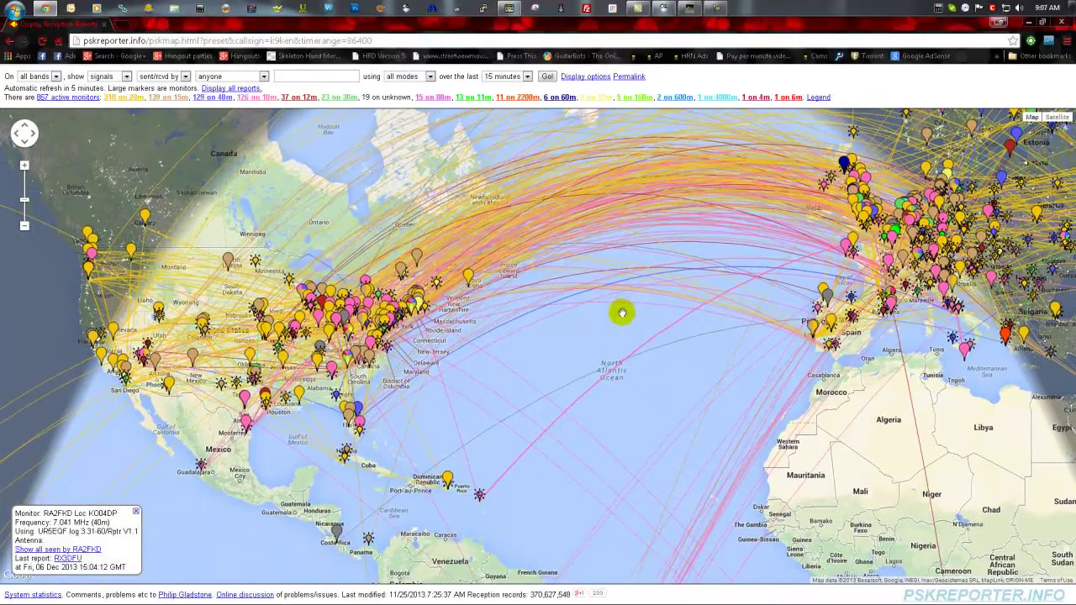
left_click(479, 495)
left_click(412, 476)
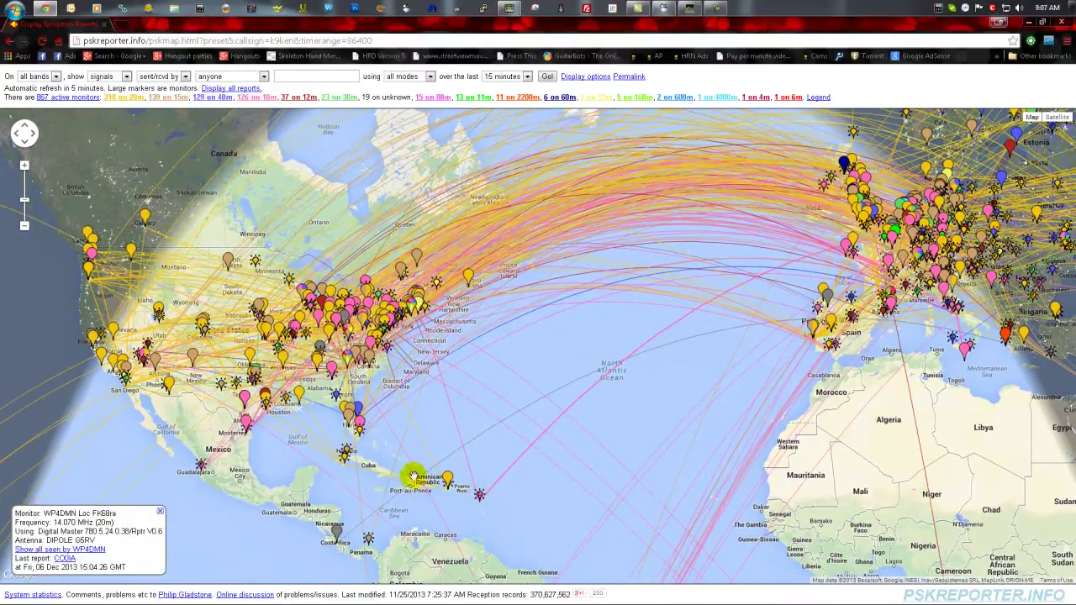
left_click(367, 537)
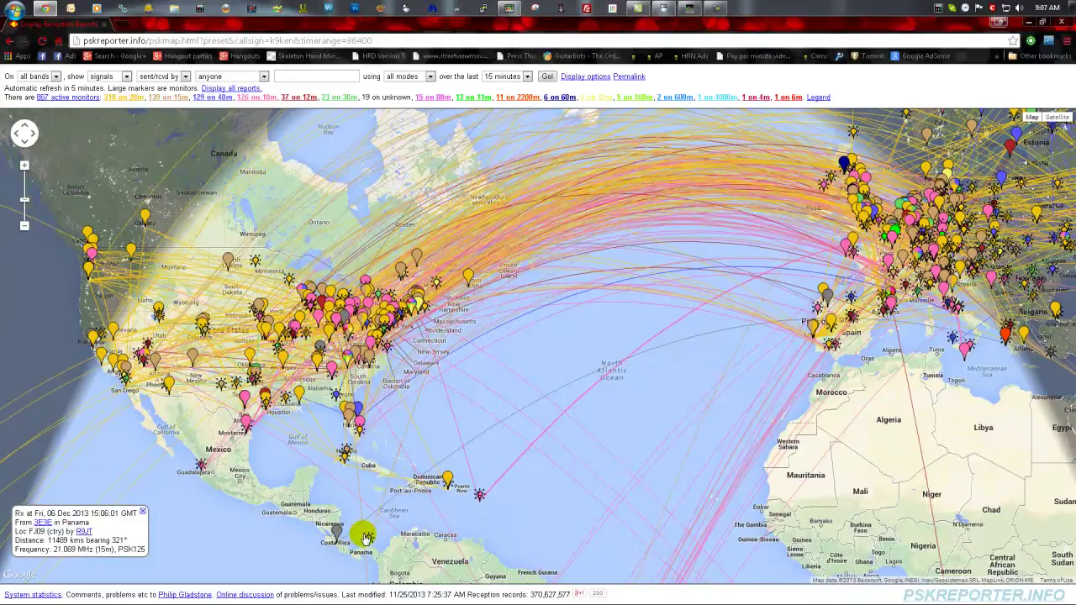
left_click(343, 453)
left_click(344, 451)
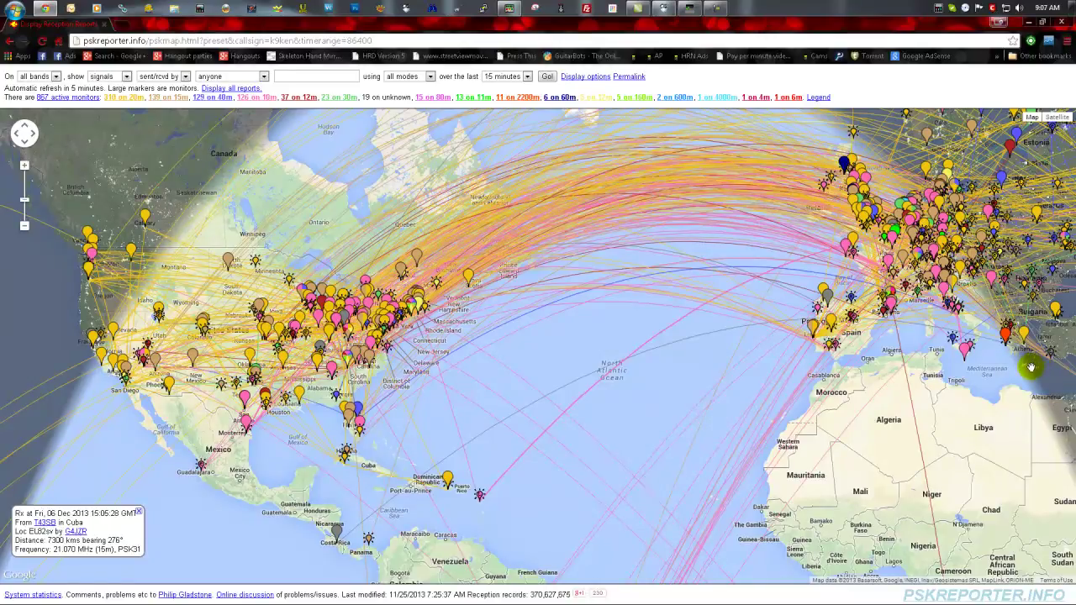
left_click(953, 230)
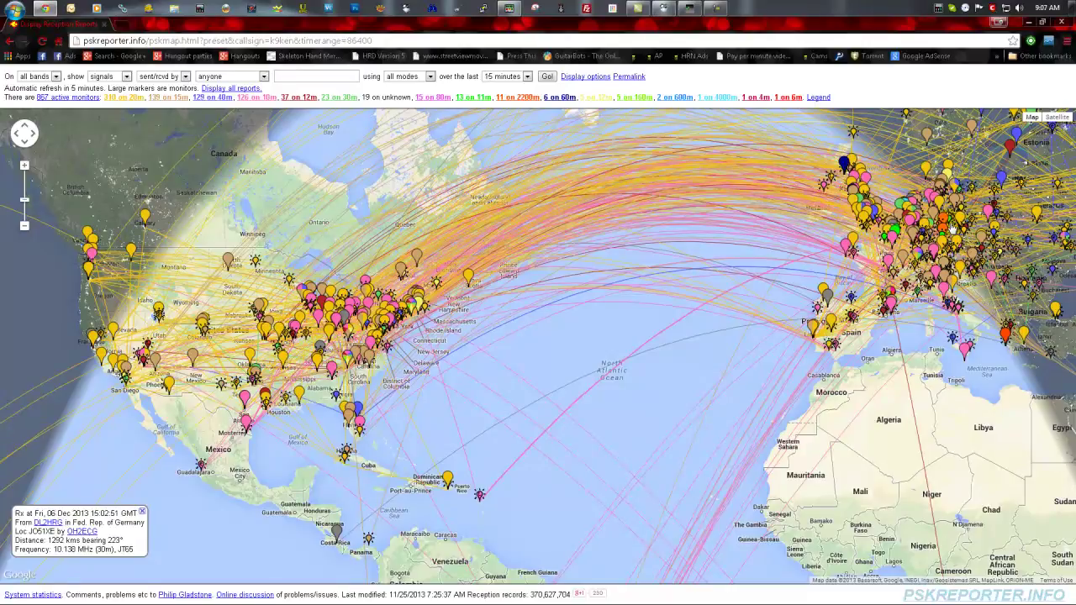
mouse_move(356, 326)
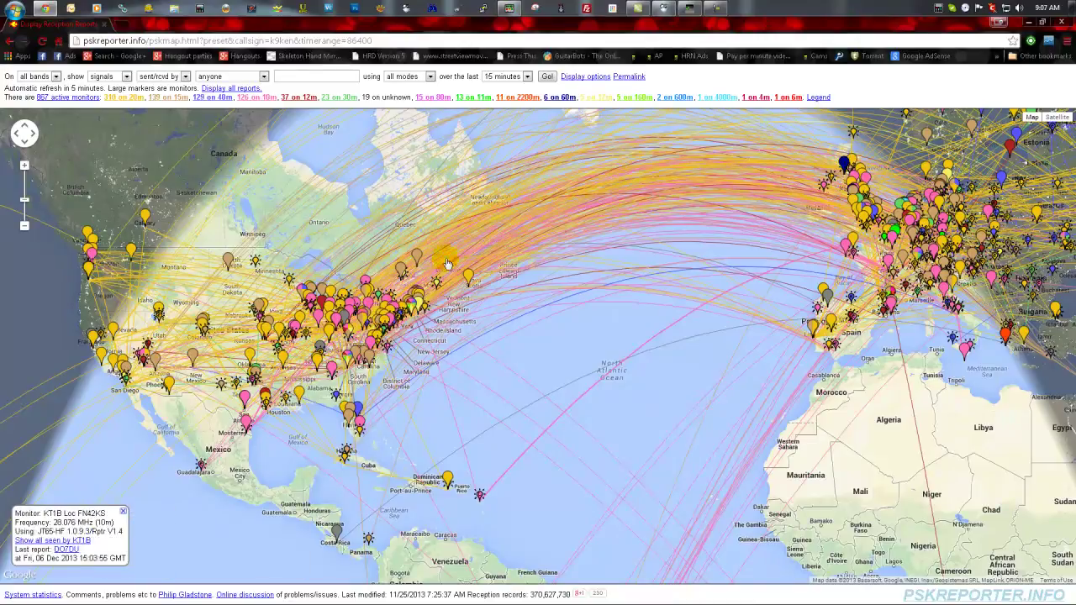
mouse_move(454, 267)
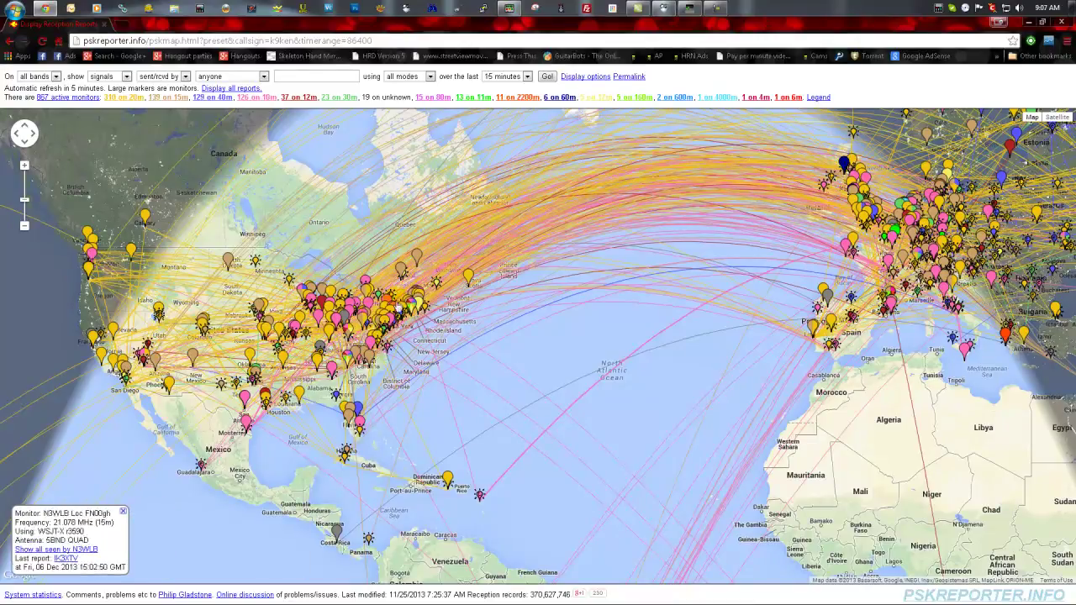
mouse_move(923, 243)
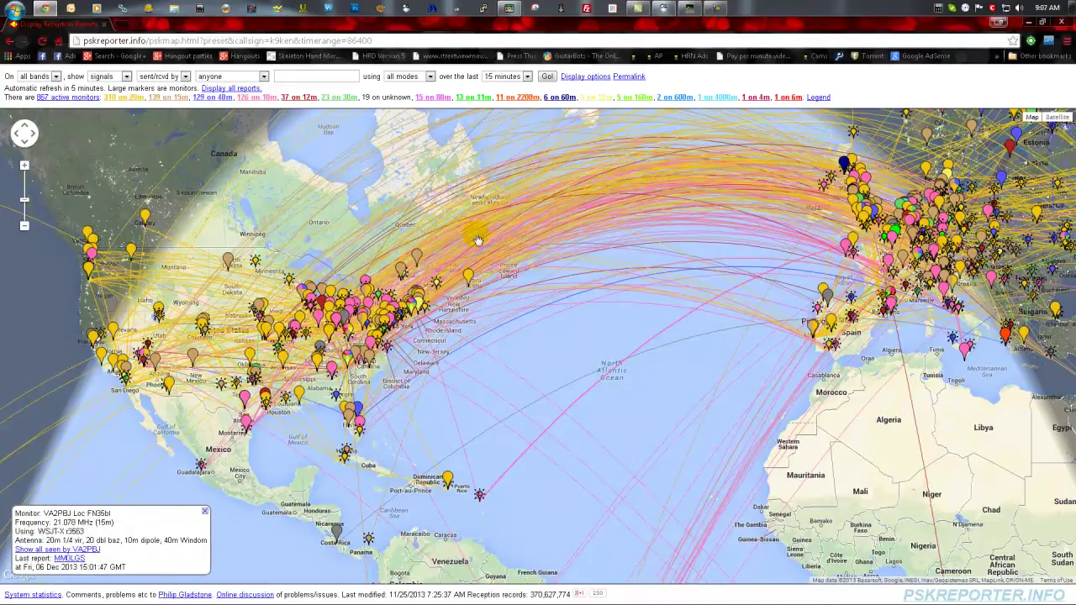
mouse_move(509, 240)
mouse_move(610, 209)
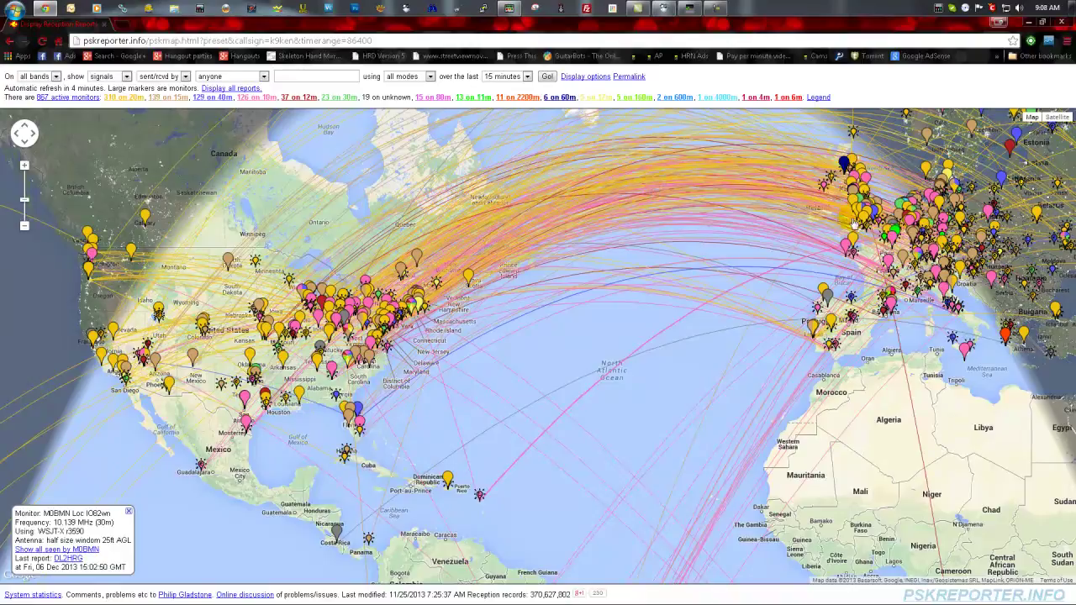
mouse_move(713, 178)
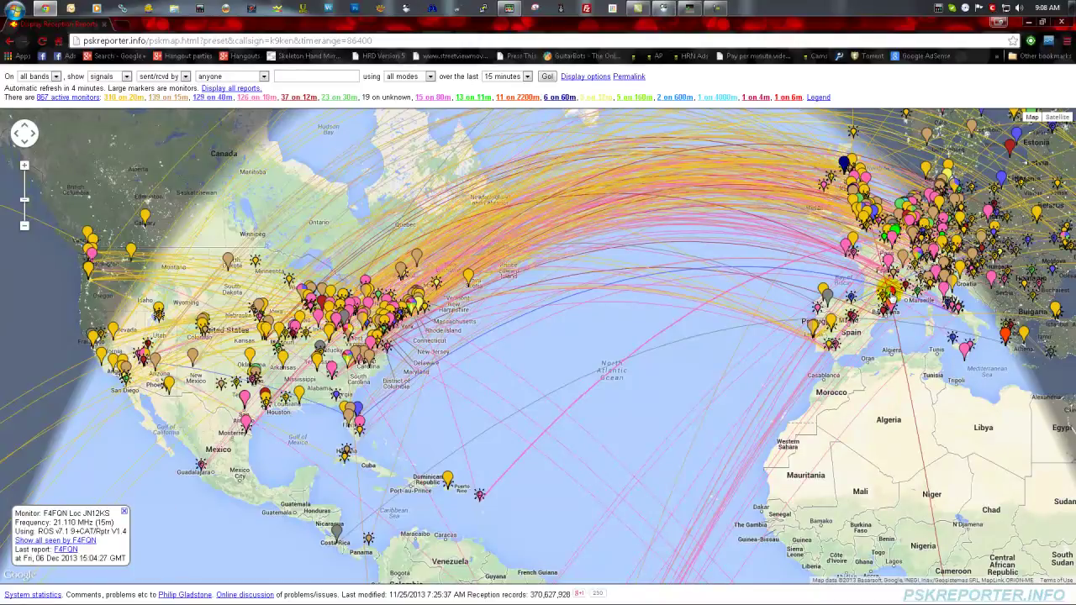
scroll(893, 296, "down", 1)
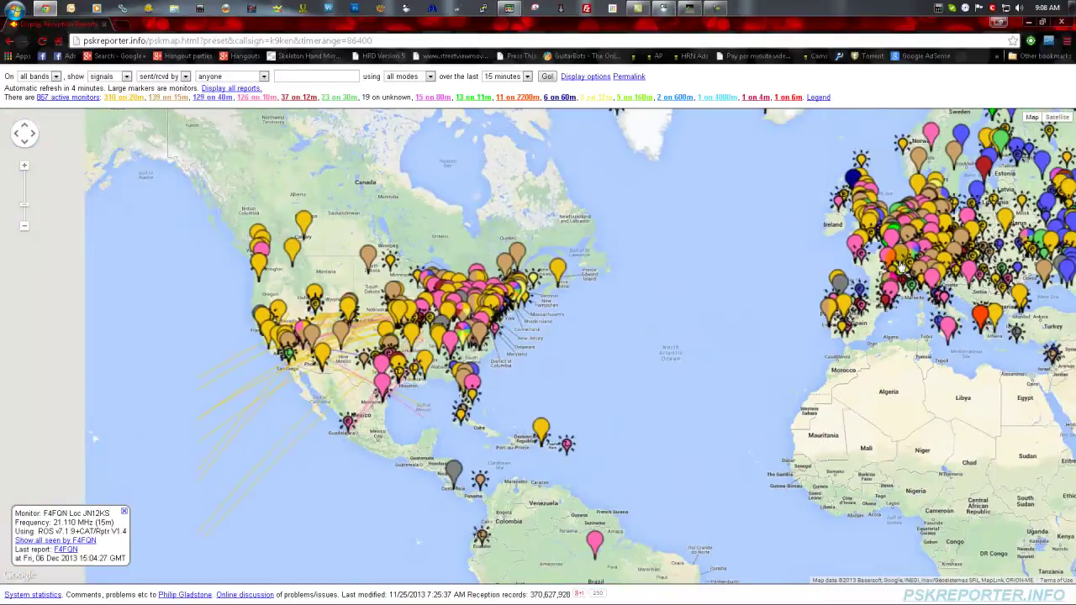
scroll(899, 264, "down", 1)
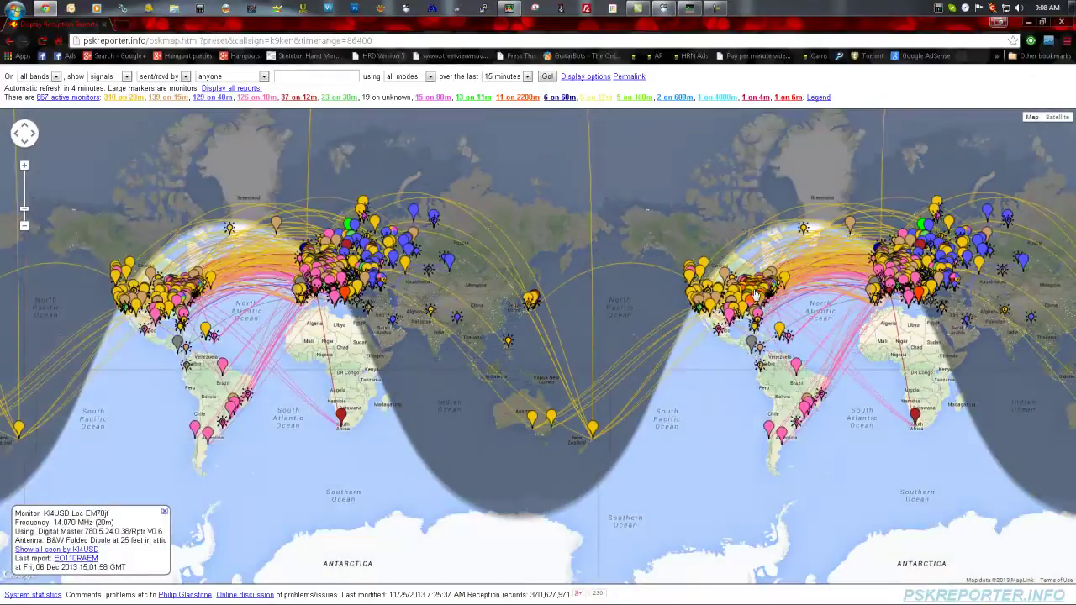
mouse_move(852, 348)
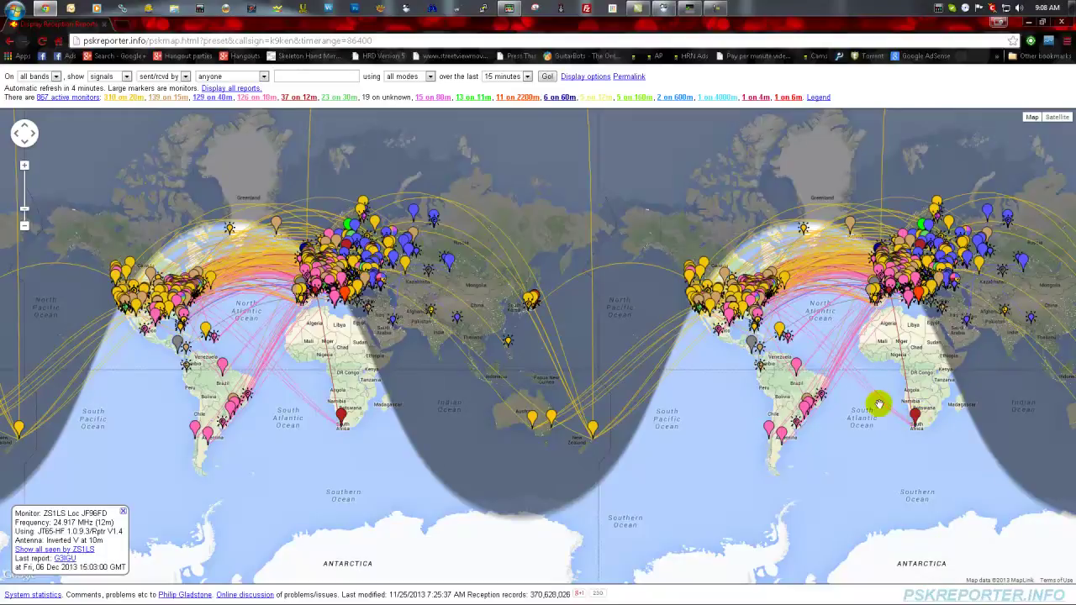
mouse_move(680, 360)
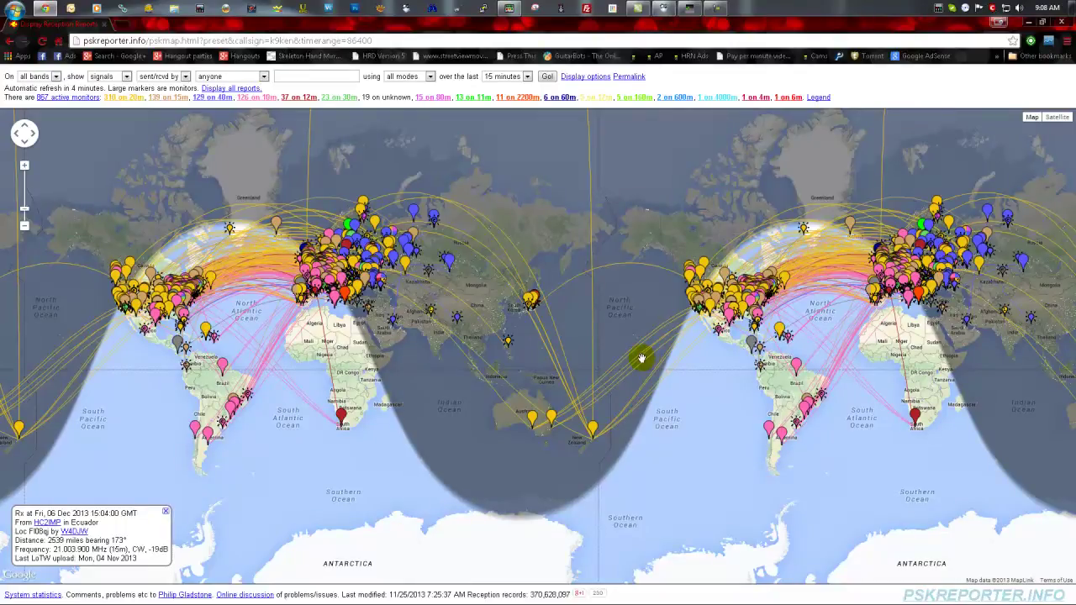
- Filter the map to callsign K9KEN over the last 24 hours and rerun the query
left_click(524, 76)
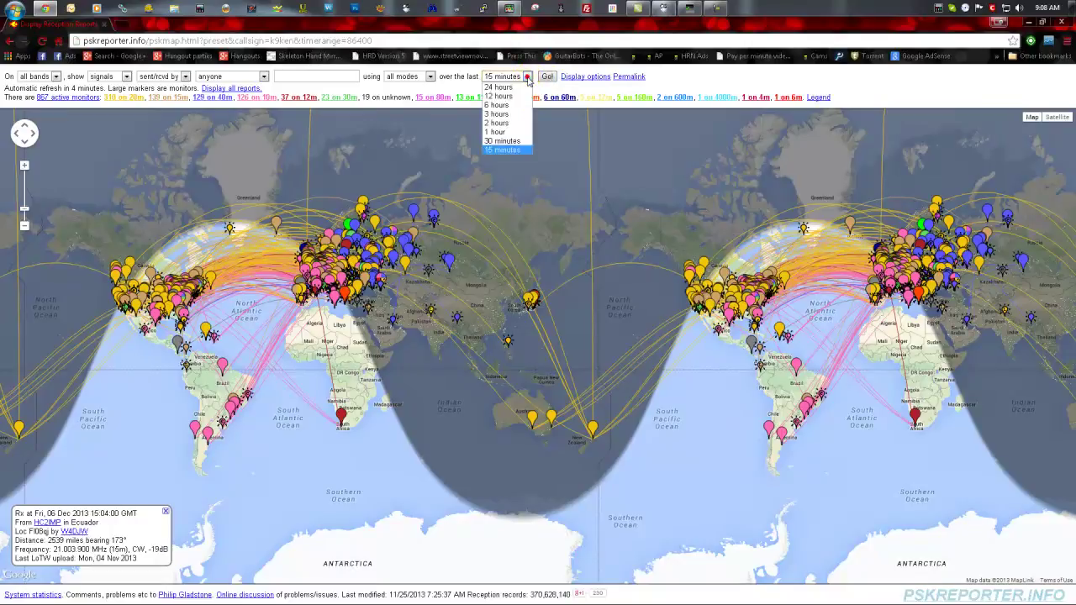
left_click(514, 90)
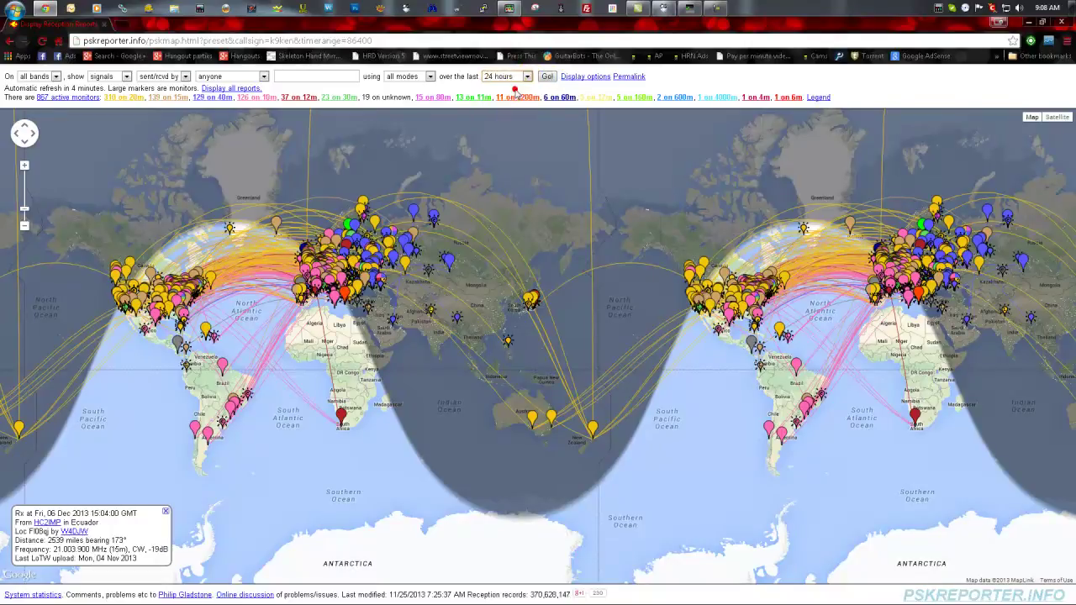
left_click(231, 77)
left_click(227, 89)
left_click(295, 77)
type("K9KEN")
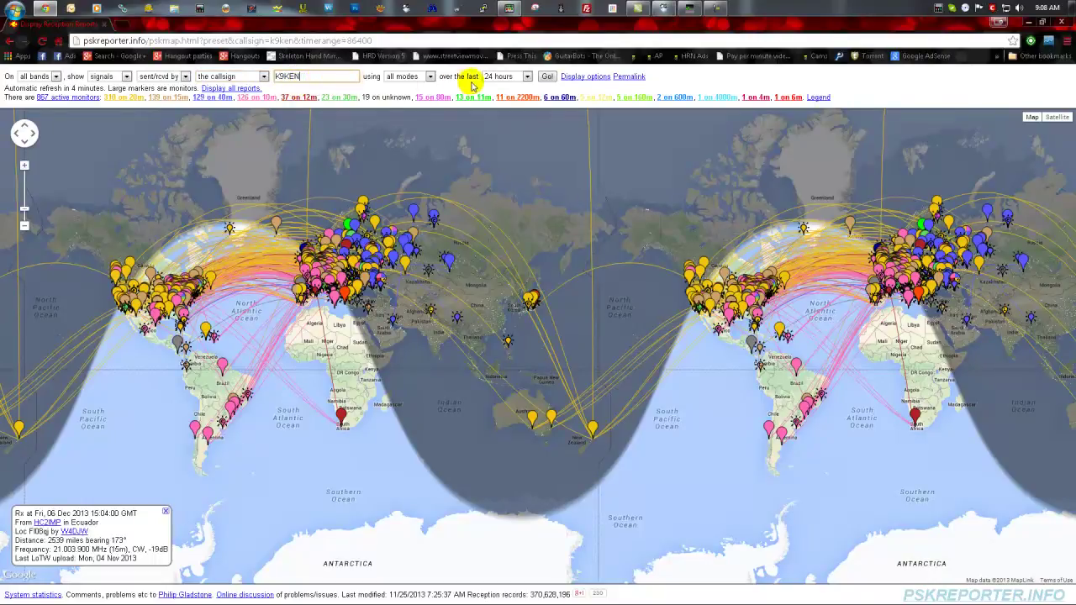
left_click(547, 77)
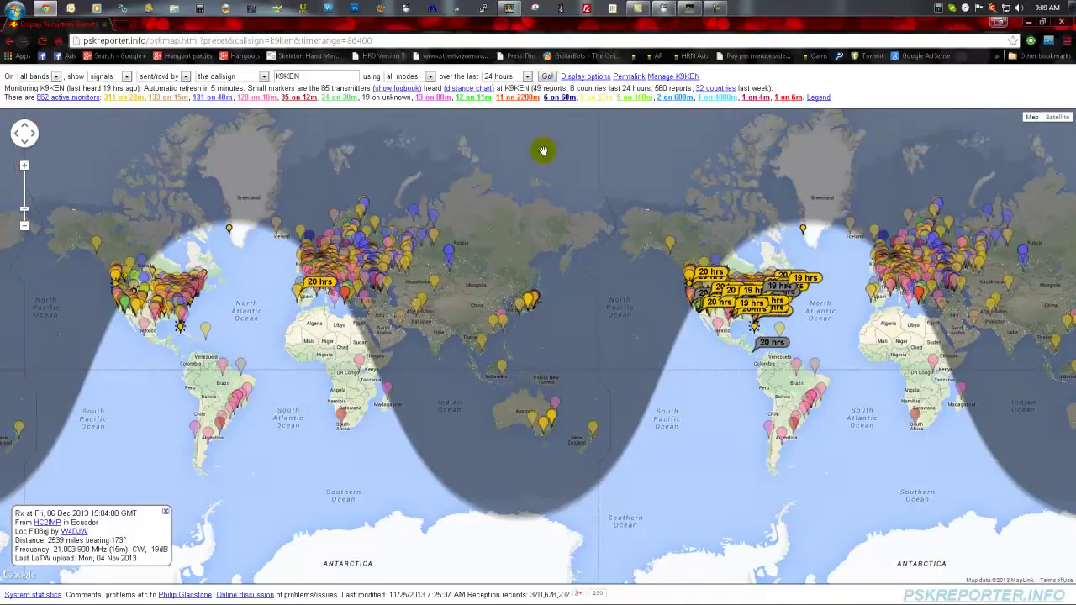
- Recentre, zoom and pan the map so North America and Europe fill the view
mouse_move(352, 328)
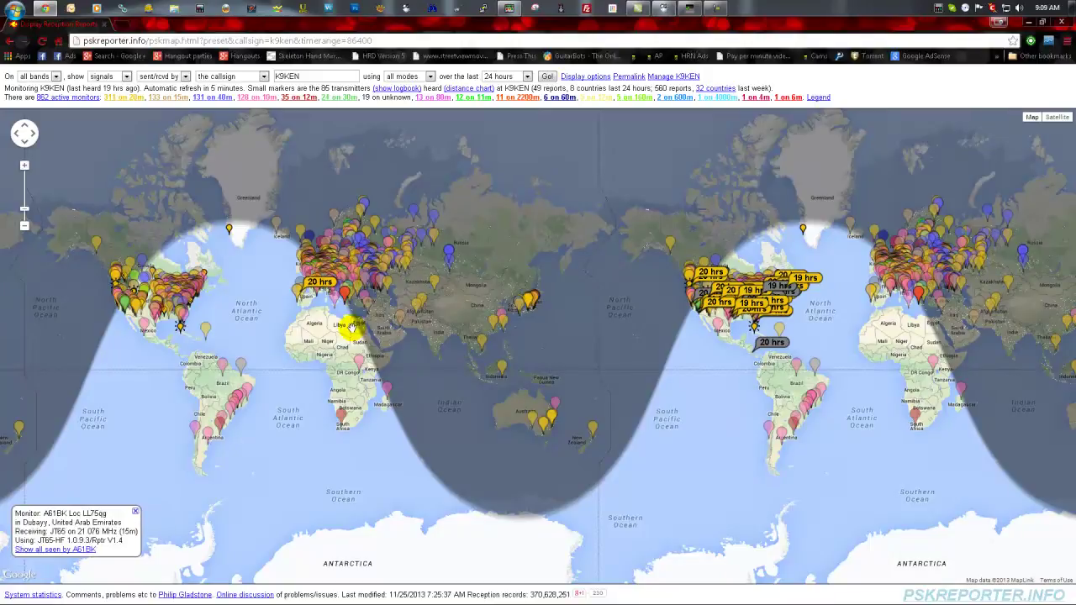
left_click_drag(351, 328, 484, 326)
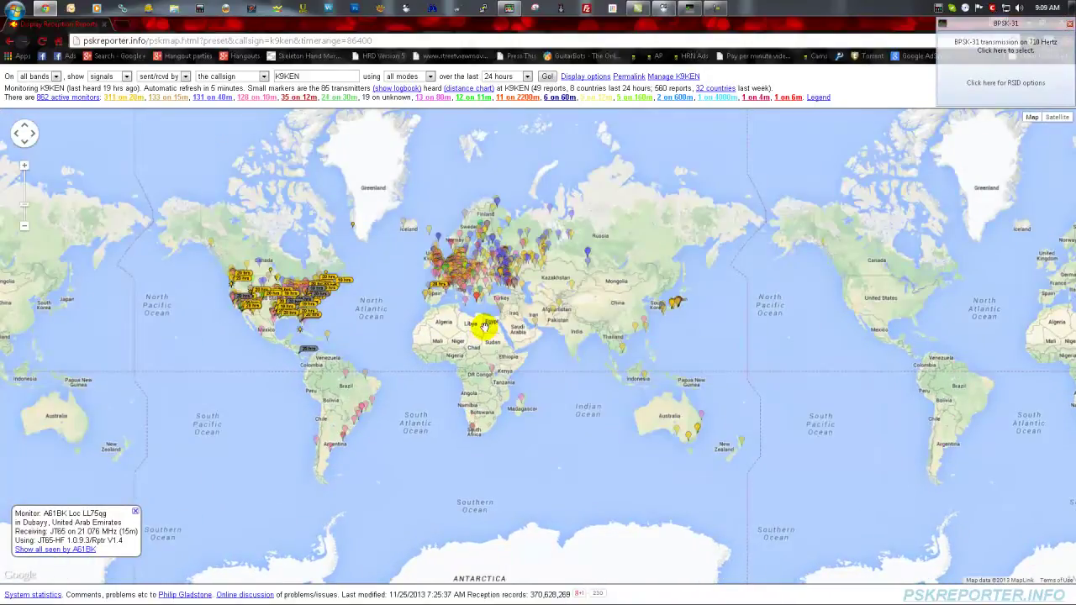
scroll(484, 326, "up", 2)
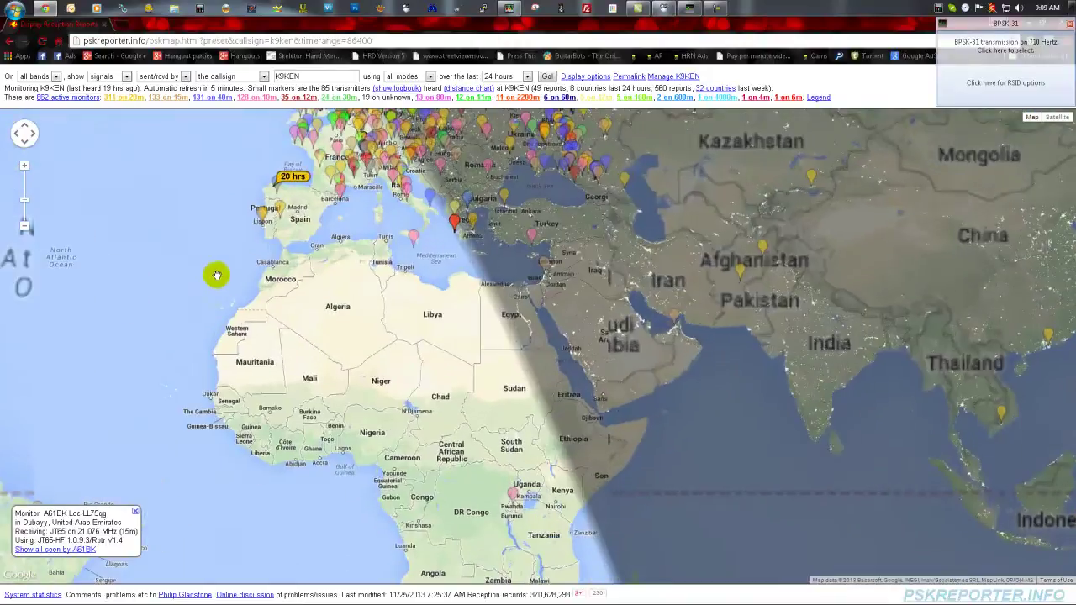
mouse_move(177, 257)
left_mouse_down()
mouse_move(215, 258)
mouse_move(625, 381)
mouse_move(765, 468)
mouse_move(758, 422)
left_mouse_up()
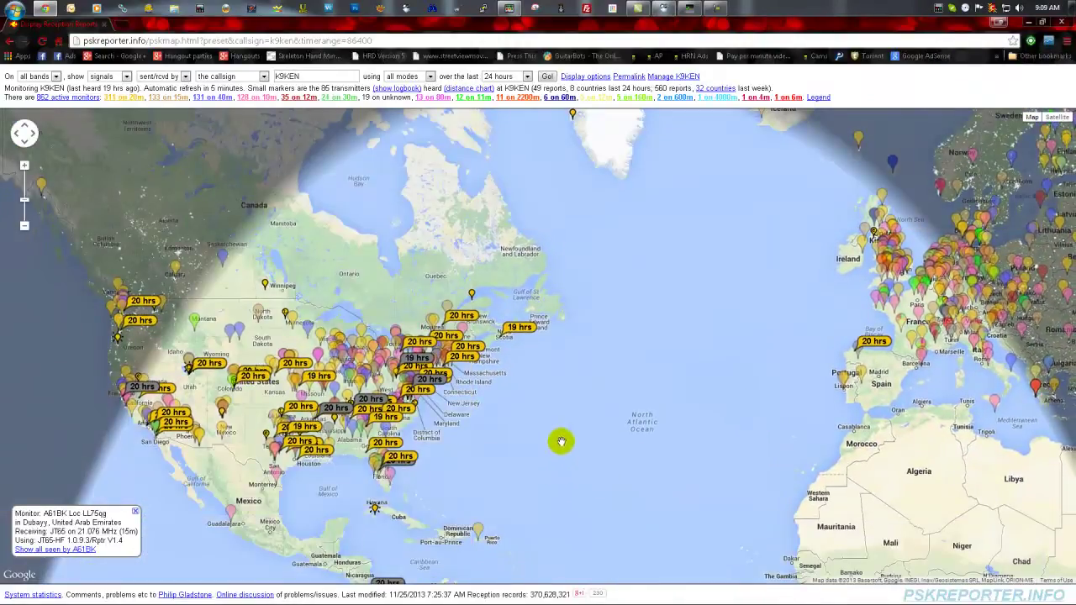
- Show US and European marker details, ending on Spain's 14.070 MHz PSK31 report at 6249 km
mouse_move(510, 330)
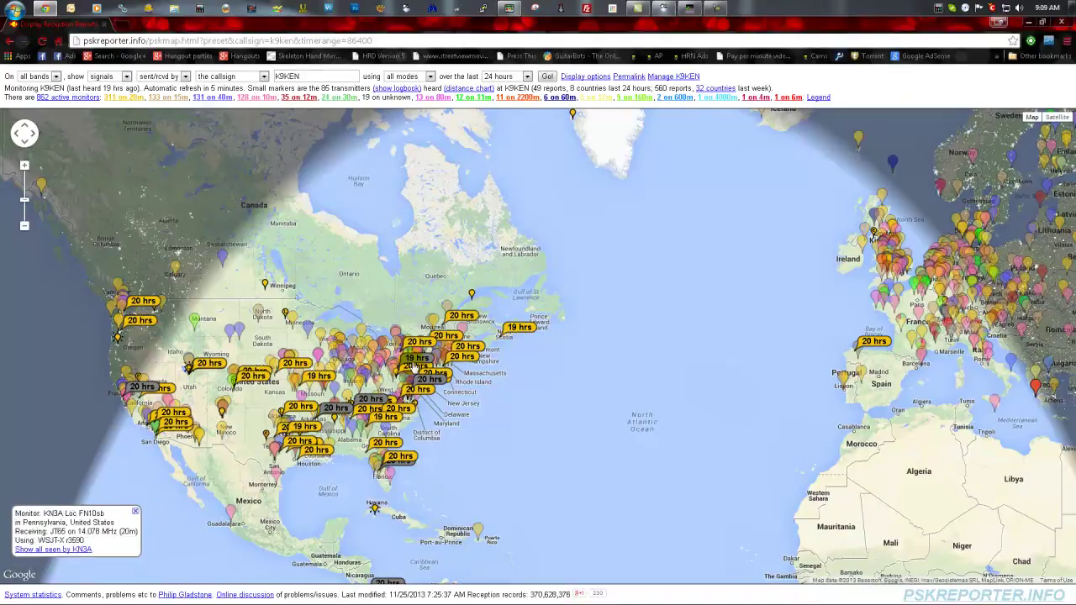
mouse_move(412, 356)
mouse_move(211, 420)
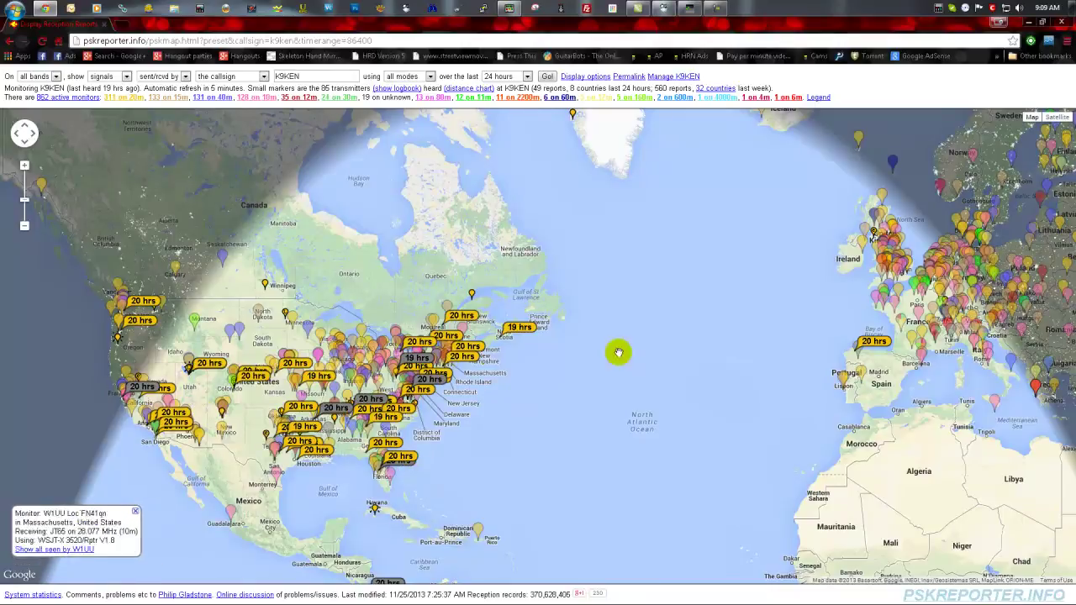
mouse_move(873, 345)
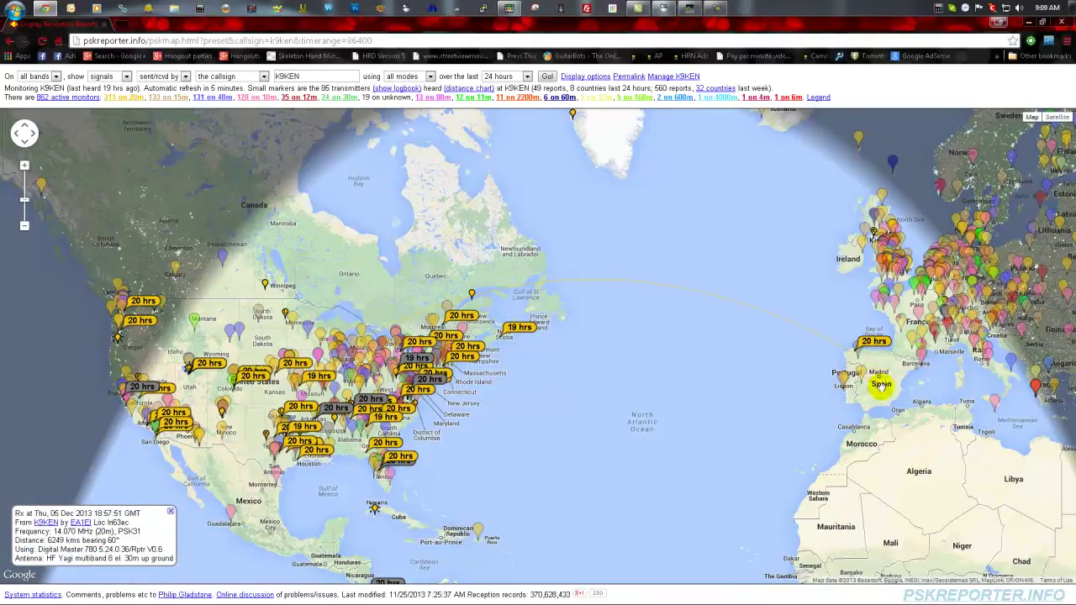
mouse_move(341, 347)
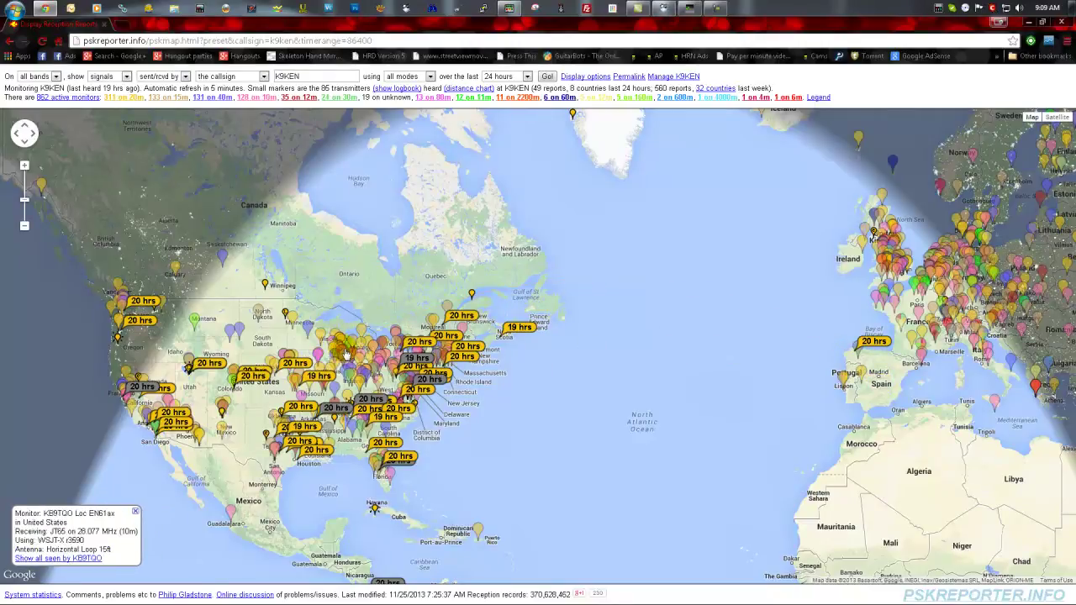
mouse_move(883, 365)
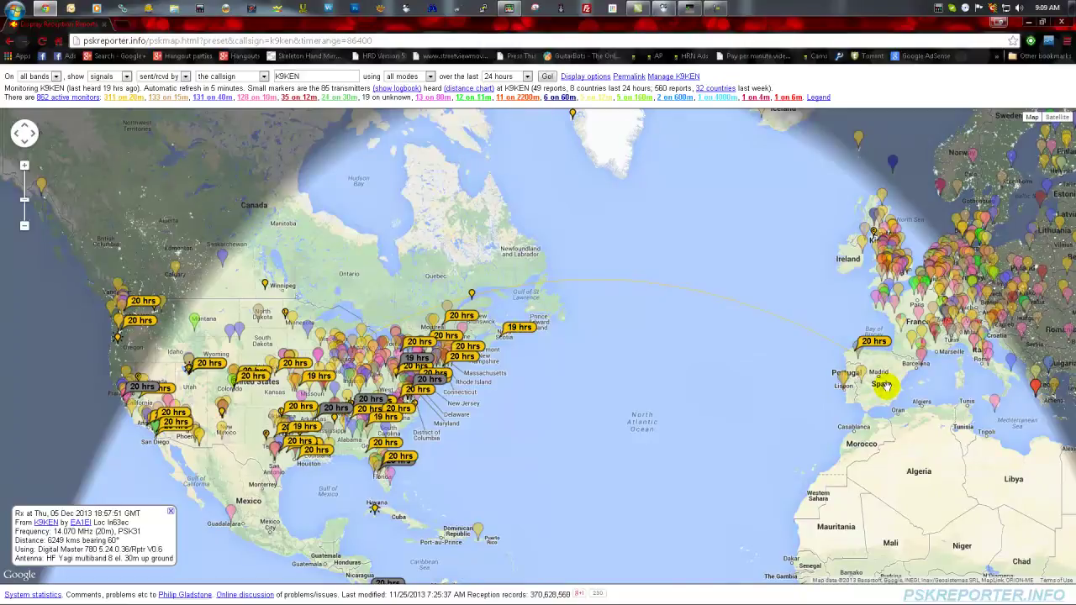
- Inspect the monitor details in England, Germany and Bavaria
left_click(897, 268)
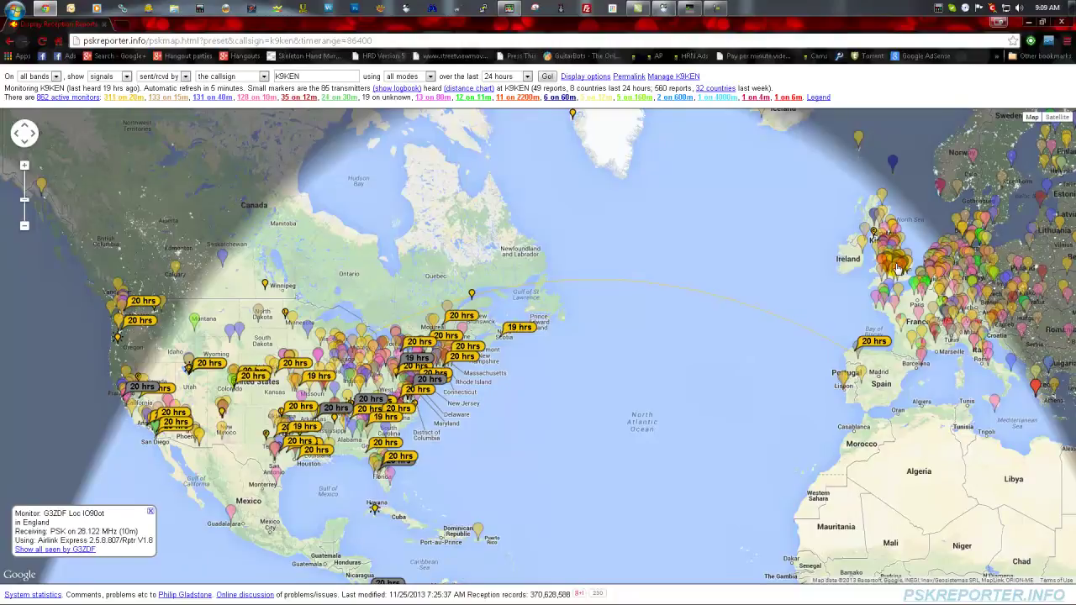
left_click(921, 278)
left_click(941, 286)
left_click(958, 276)
left_click(972, 267)
left_click(973, 282)
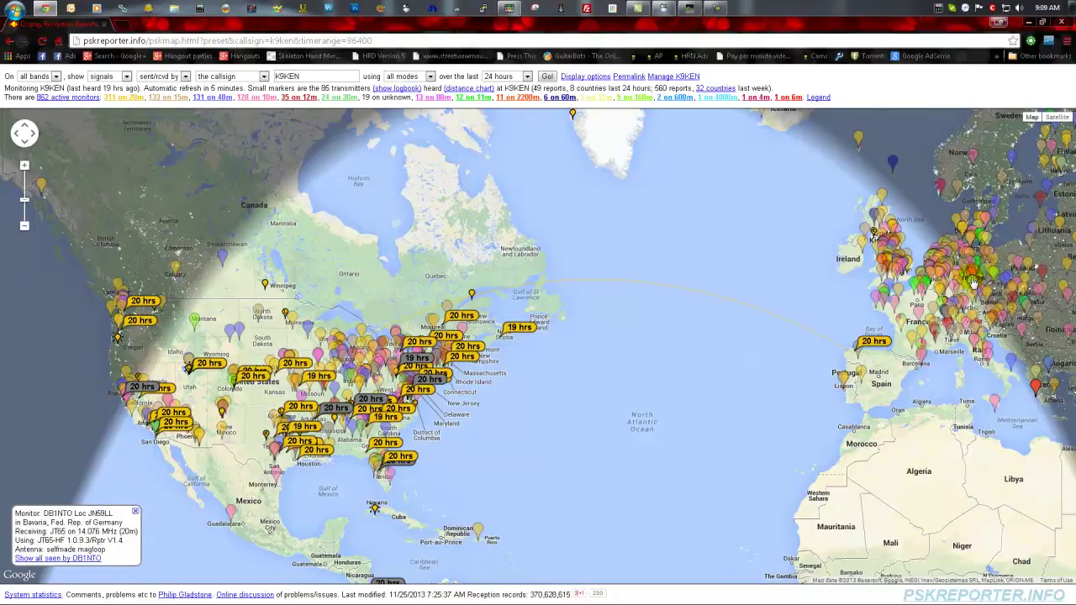
- Inspect the Indiana and neighbouring monitors on 7.078 and 28.077 MHz, then the Iowa monitors
left_click(357, 355)
left_click(341, 351)
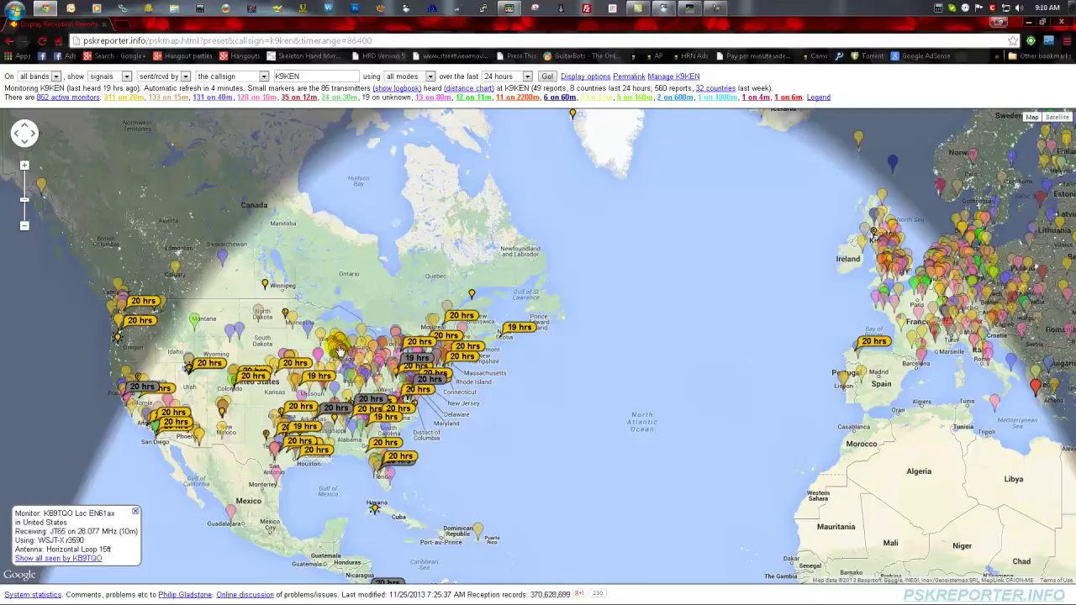
left_click(340, 348)
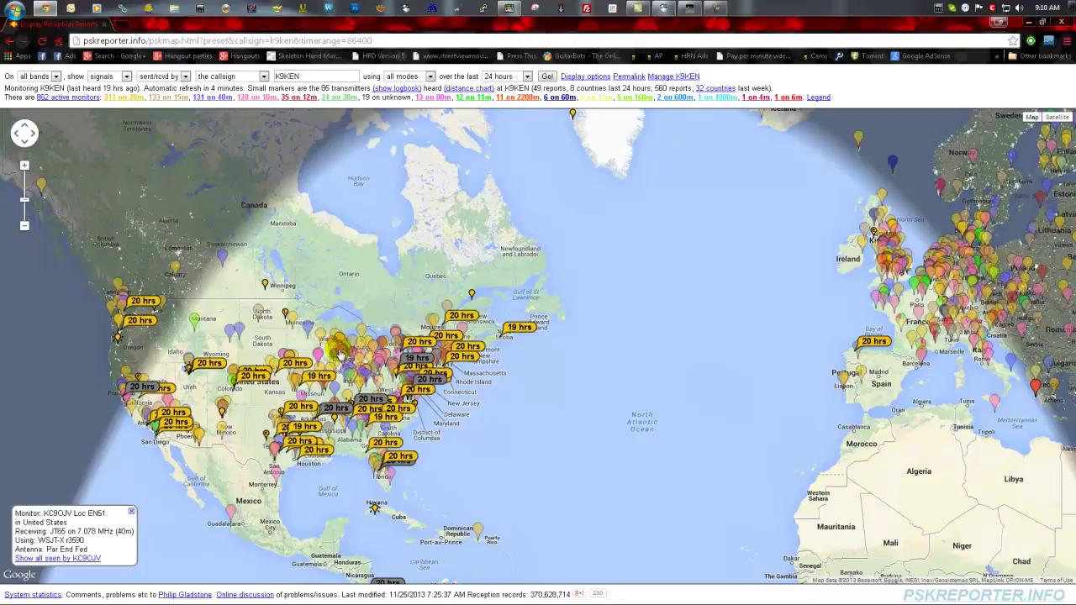
left_click(339, 350)
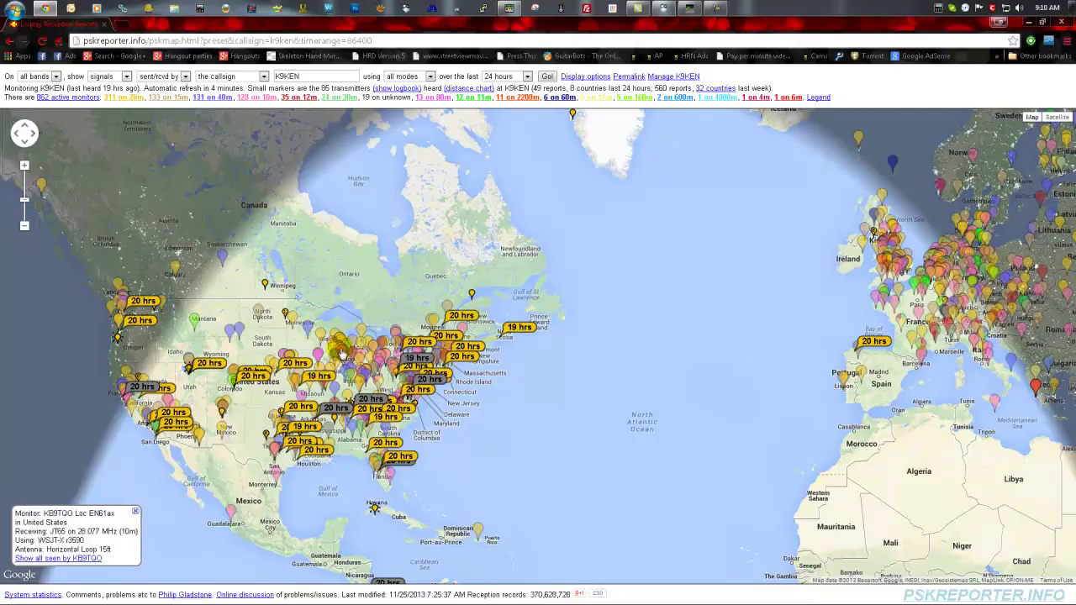
left_click(330, 358)
left_click(320, 359)
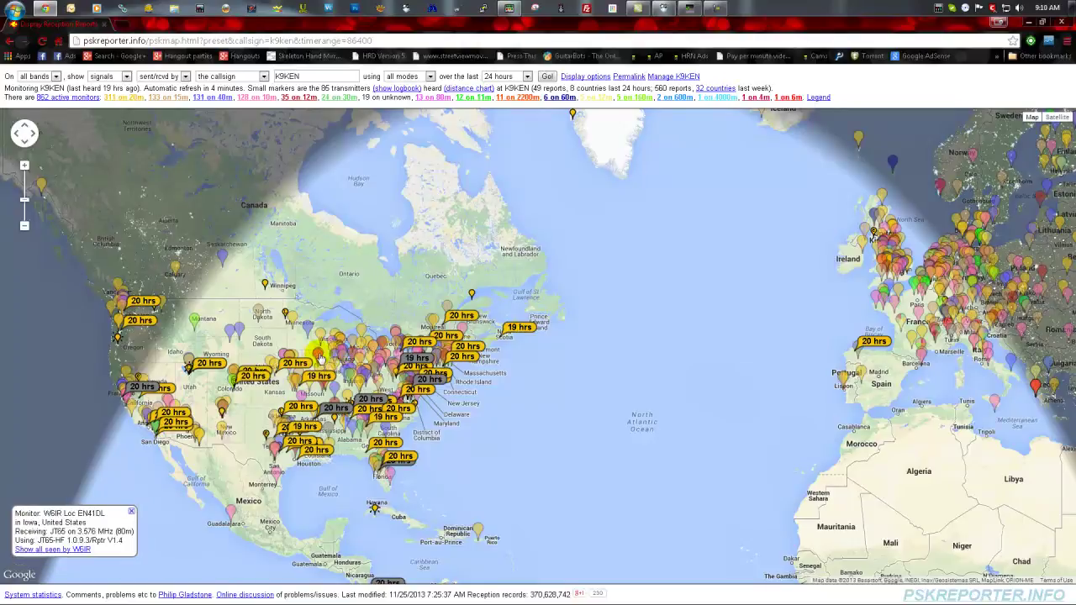
- Step through US monitors from West Virginia west to Wyoming, ending on Minnesota
left_click(332, 358)
left_click(348, 358)
left_click(369, 359)
left_click(393, 370)
left_click(374, 363)
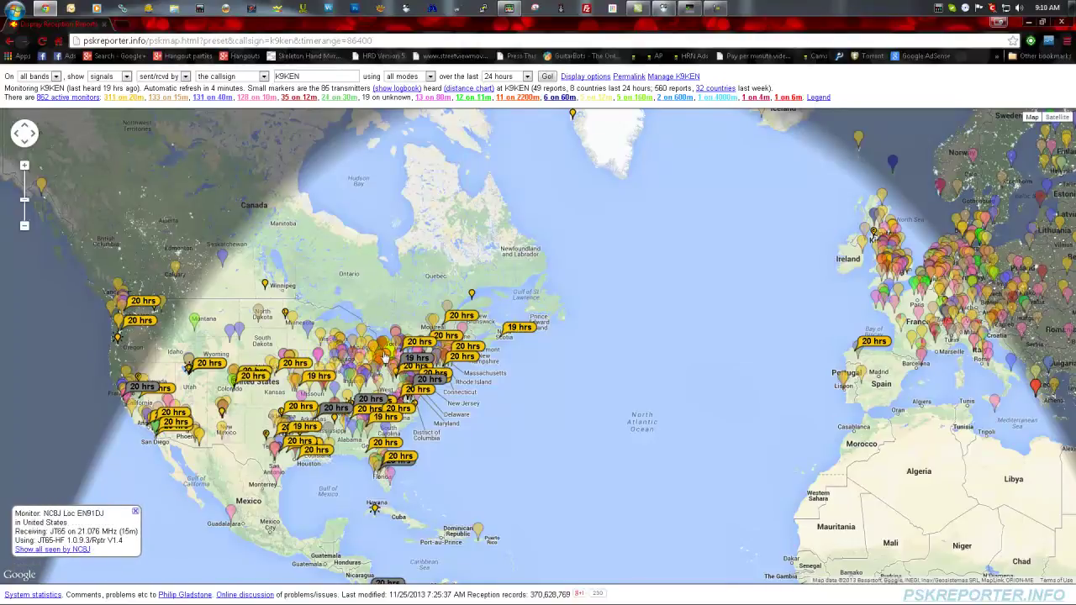
left_click(344, 351)
left_click(277, 321)
left_click(231, 335)
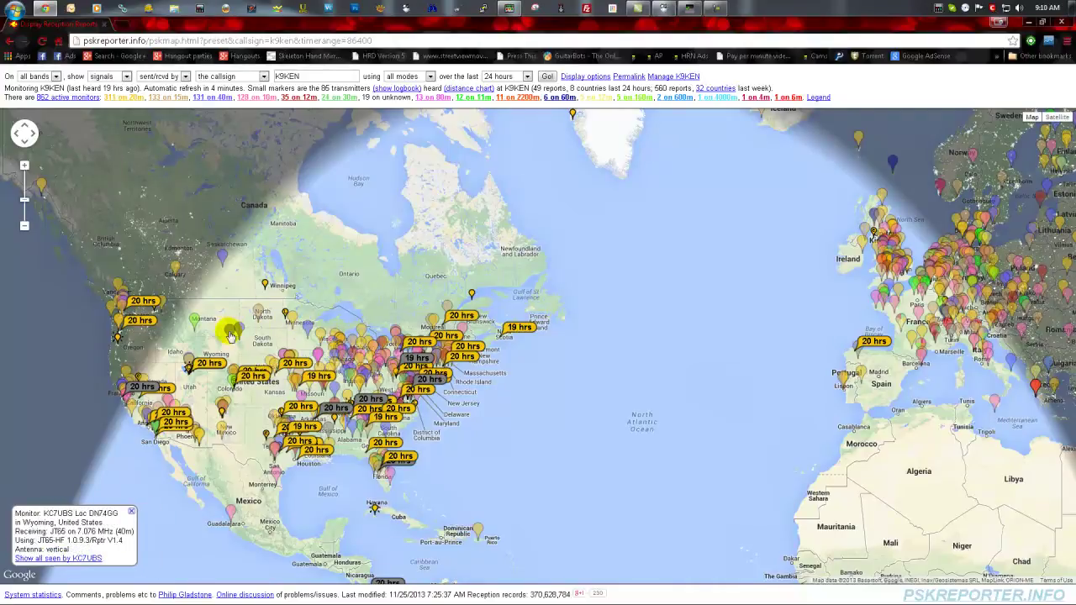
left_click(237, 330)
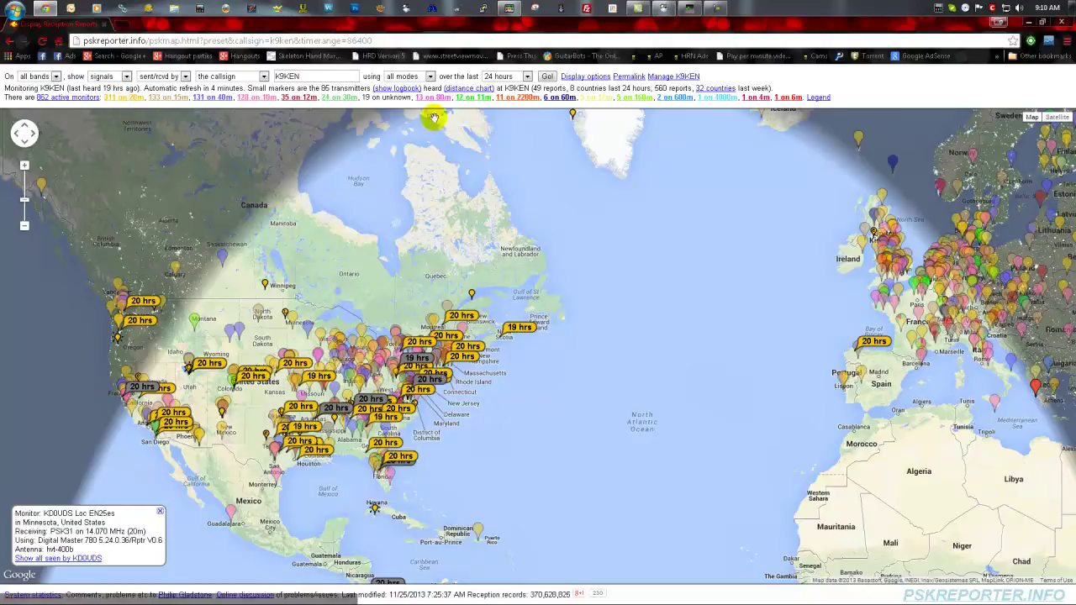
- View K9KEN's Canada and Nova Scotia reports, then the Hesse and French monitor details
left_click(471, 294)
left_click(450, 346)
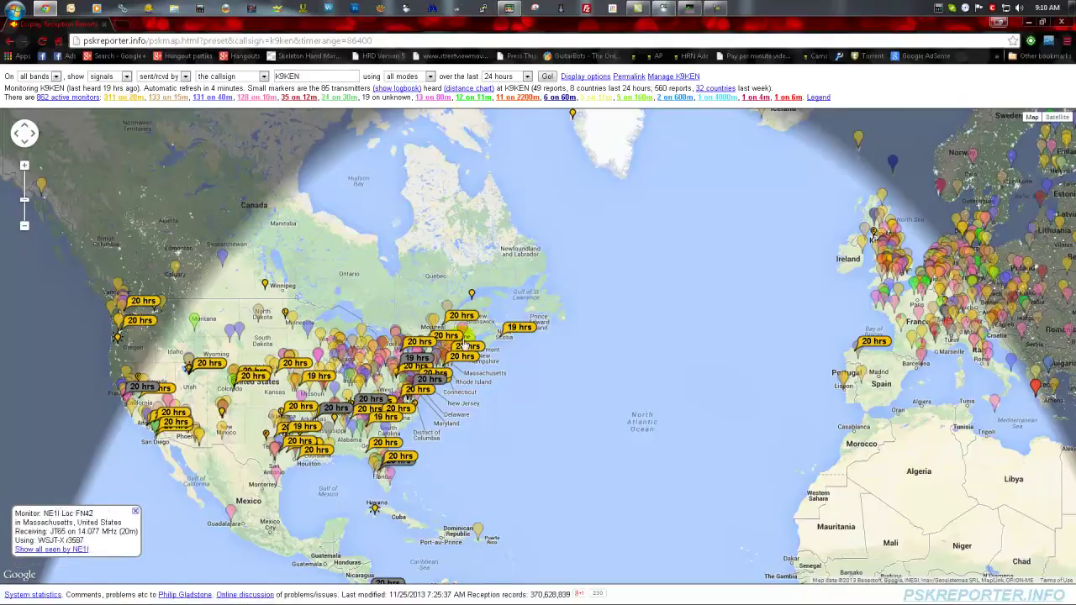
left_click(498, 335)
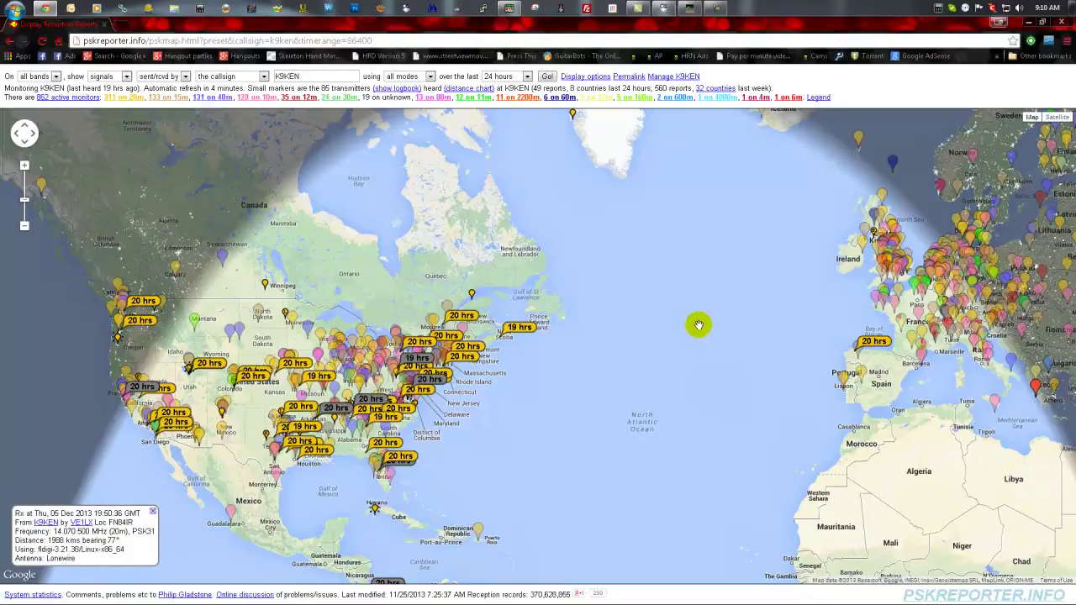
left_click(885, 313)
left_click(956, 286)
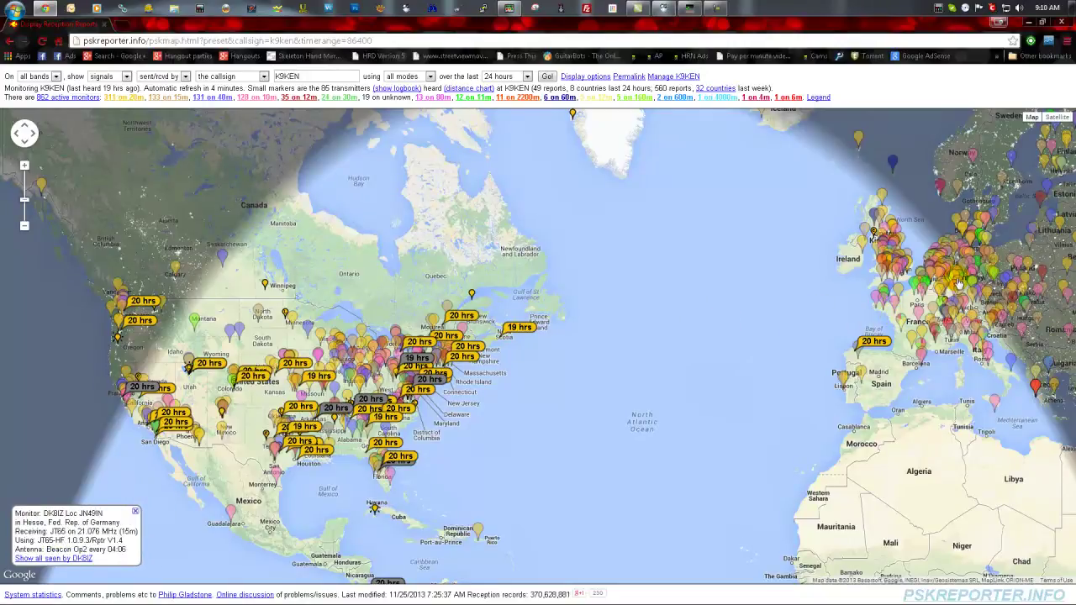
left_click(891, 275)
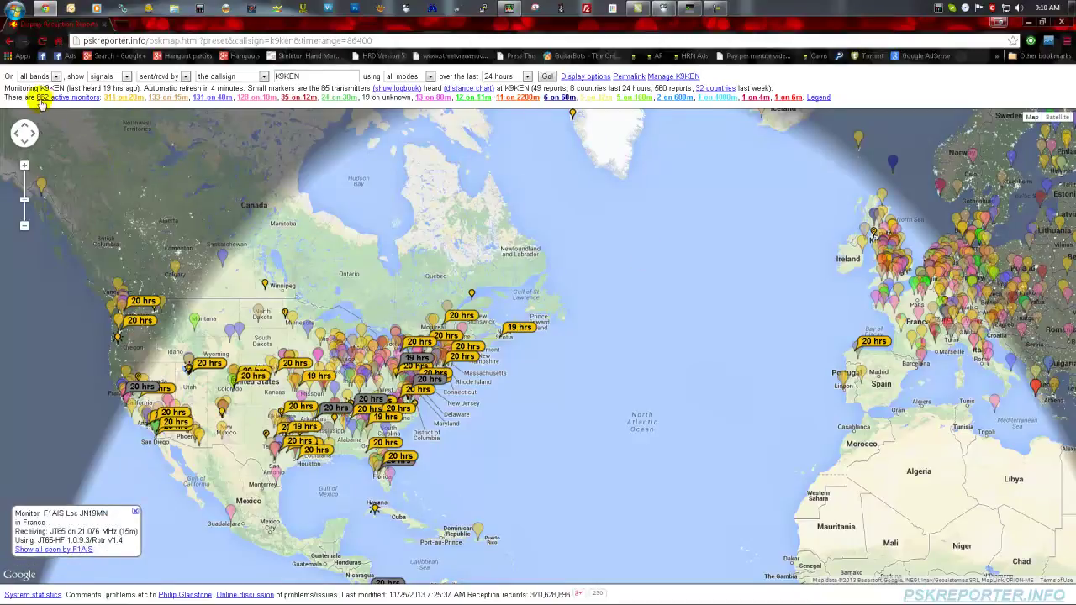